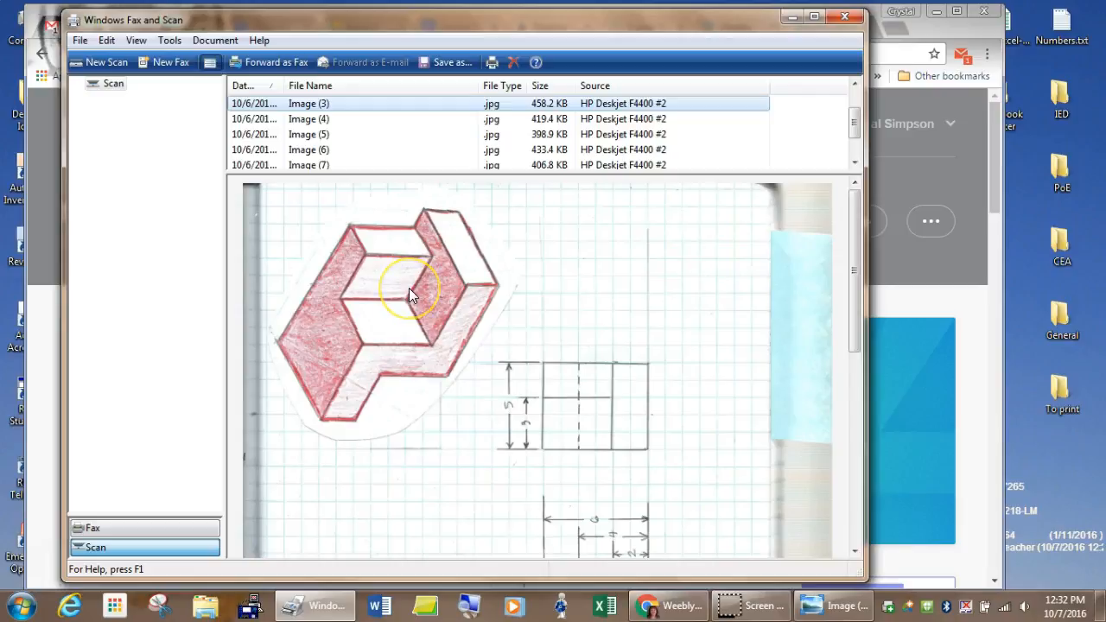
# Open the scanned Image (3) in the photo viewer and launch the Snipping Tool.
pyautogui.doubleClick(314, 113)
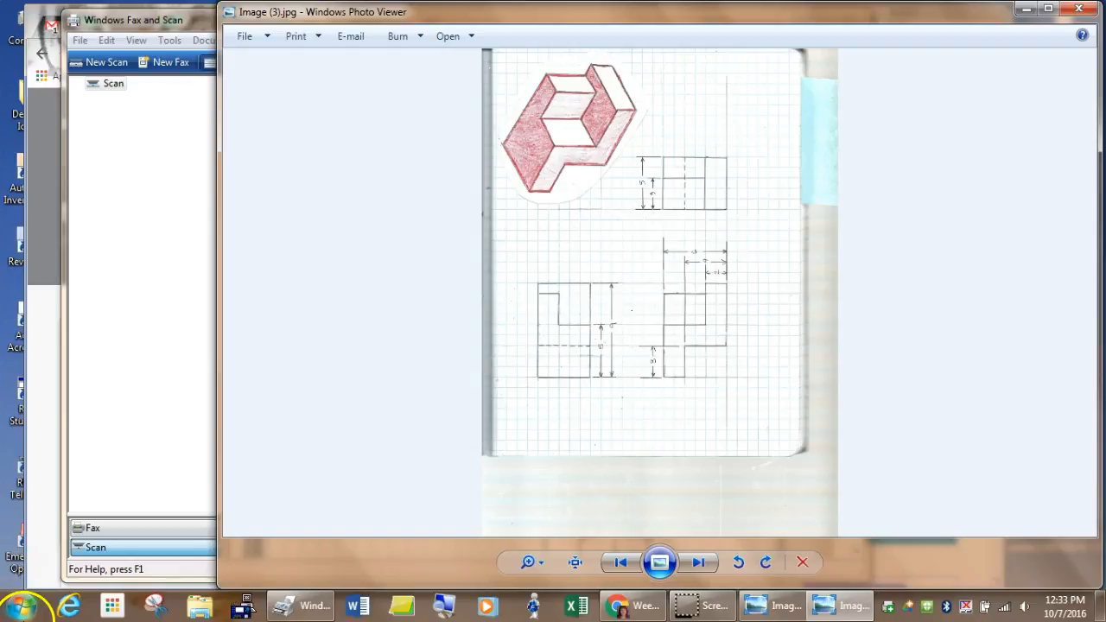
pyautogui.click(22, 604)
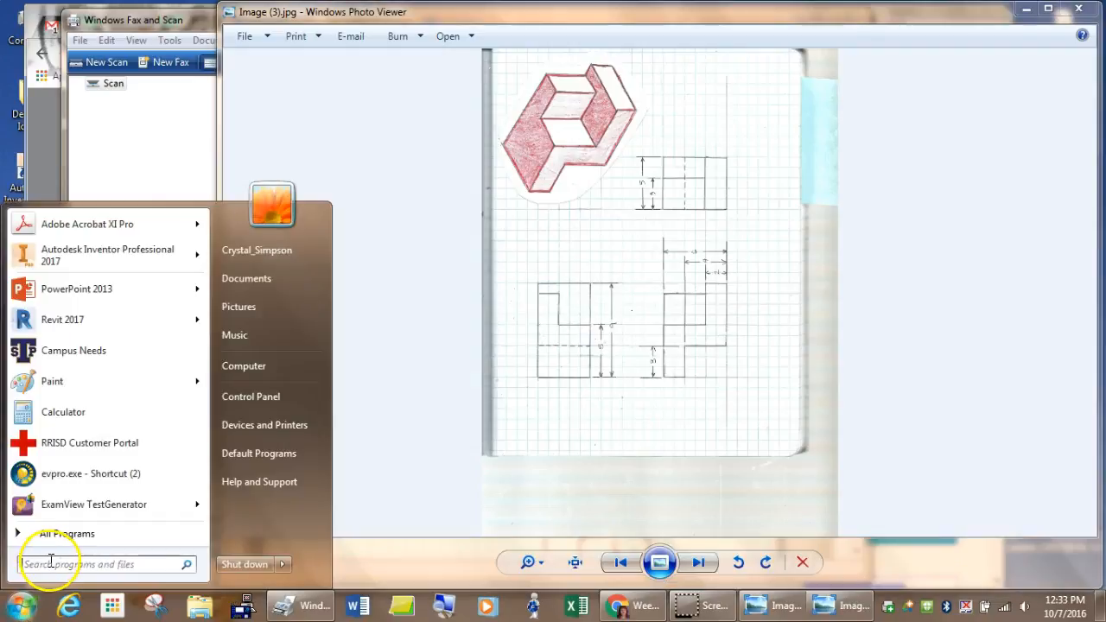
pyautogui.write('sni')
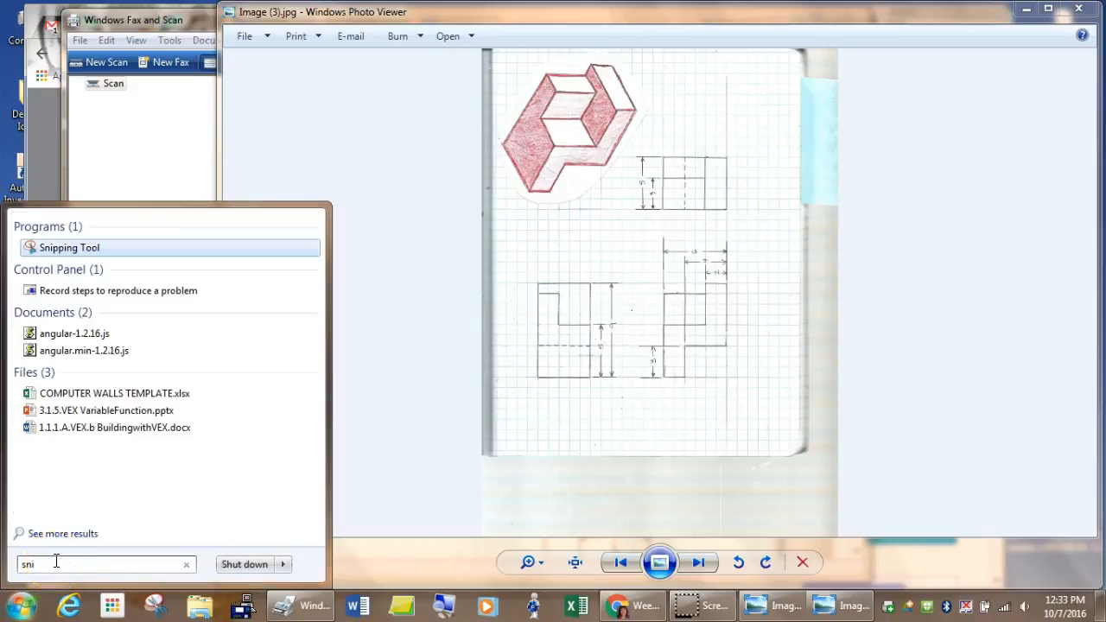
pyautogui.click(68, 250)
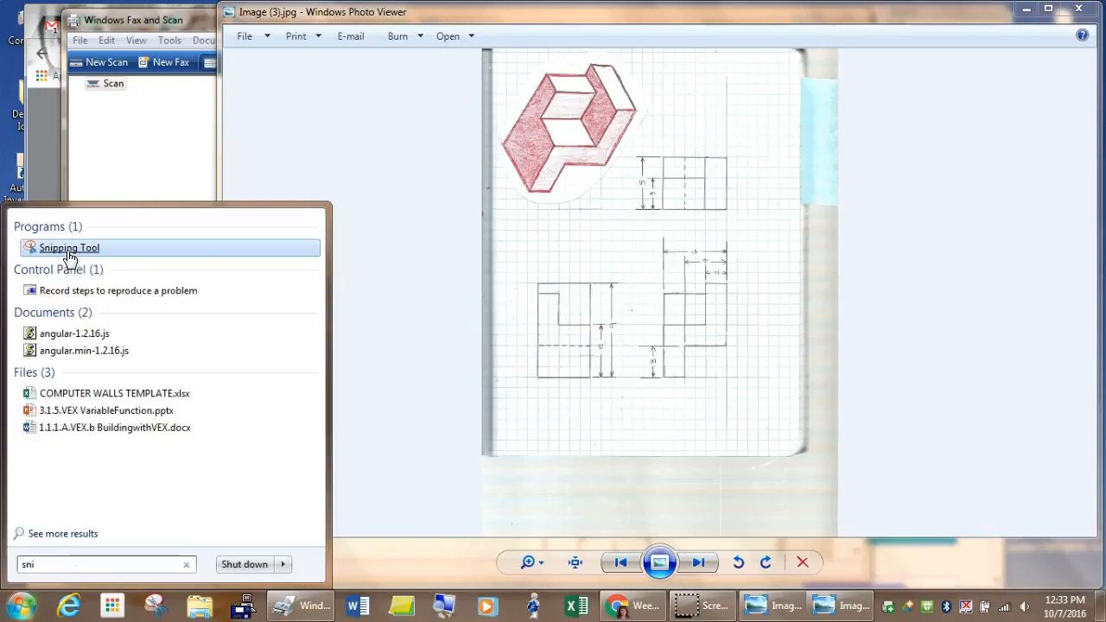
pyautogui.click(68, 251)
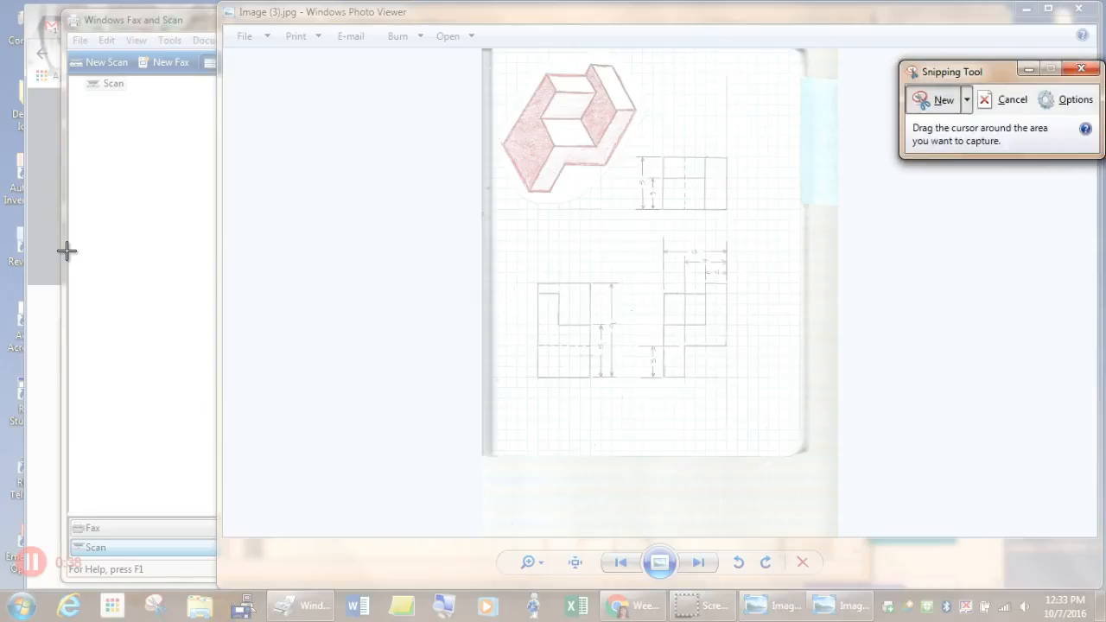
# Capture a new snip of the sketch page area containing the isometric shape and its three dimensioned views.
pyautogui.moveTo(934, 76); pyautogui.dragTo(836, 81)
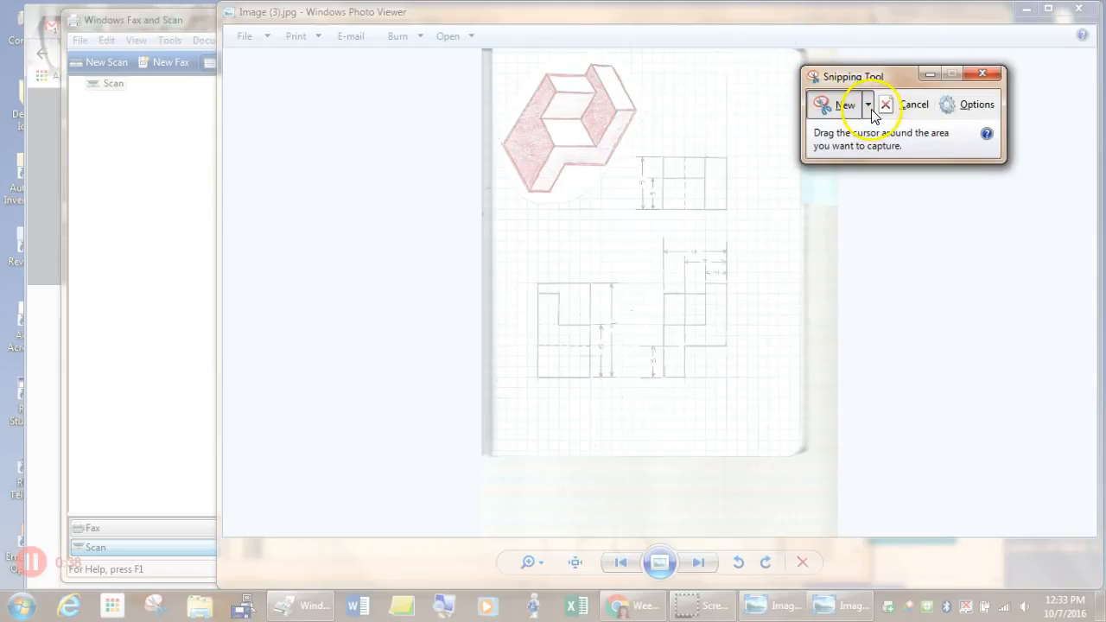
pyautogui.click(903, 105)
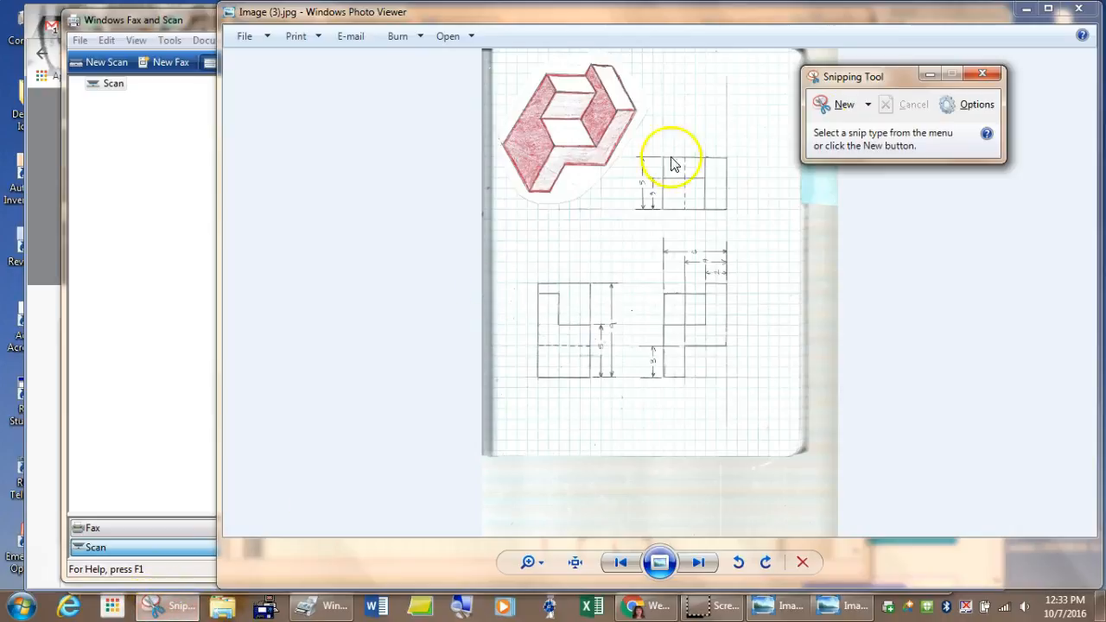
pyautogui.click(839, 107)
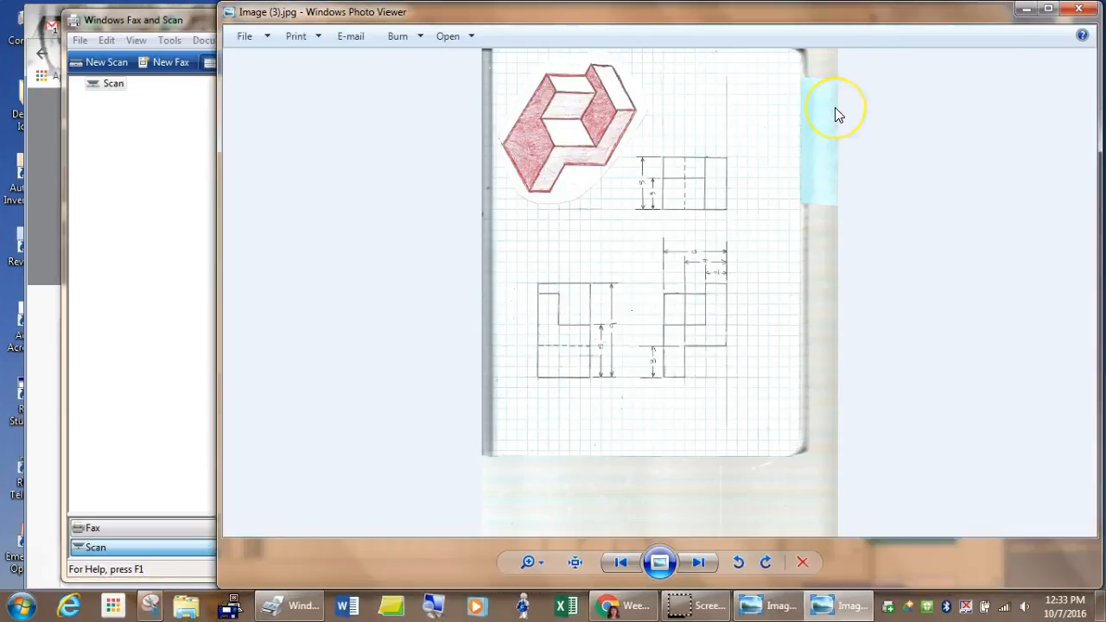
pyautogui.moveTo(836, 78); pyautogui.dragTo(909, 83)
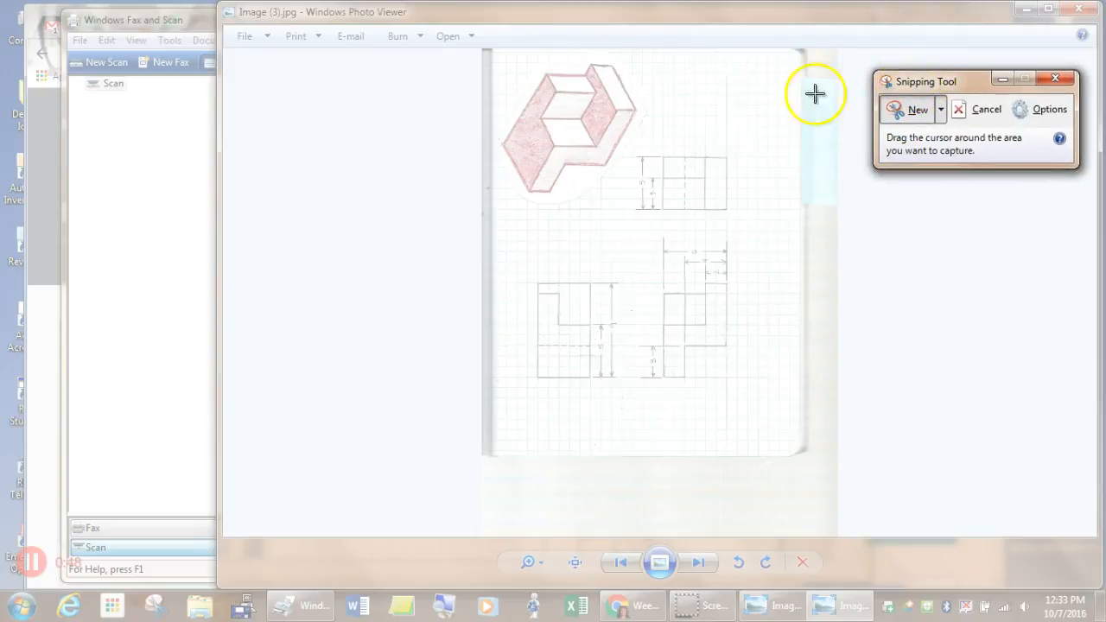
pyautogui.moveTo(494, 53); pyautogui.dragTo(764, 404)
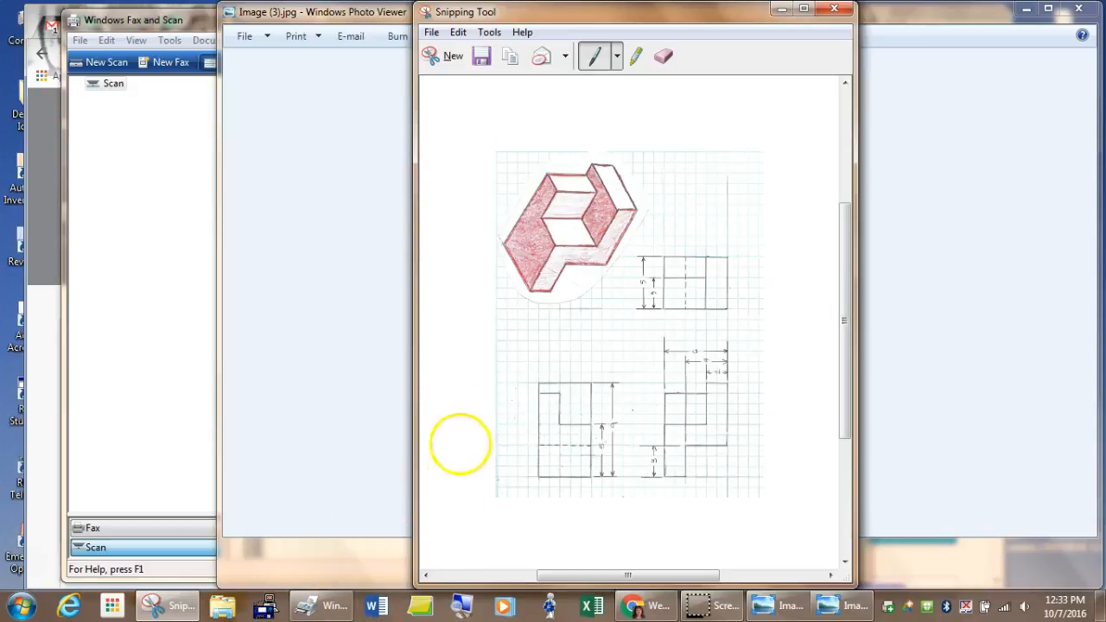
# Save the snip as a JPEG file named Shape 1.
pyautogui.click(431, 33)
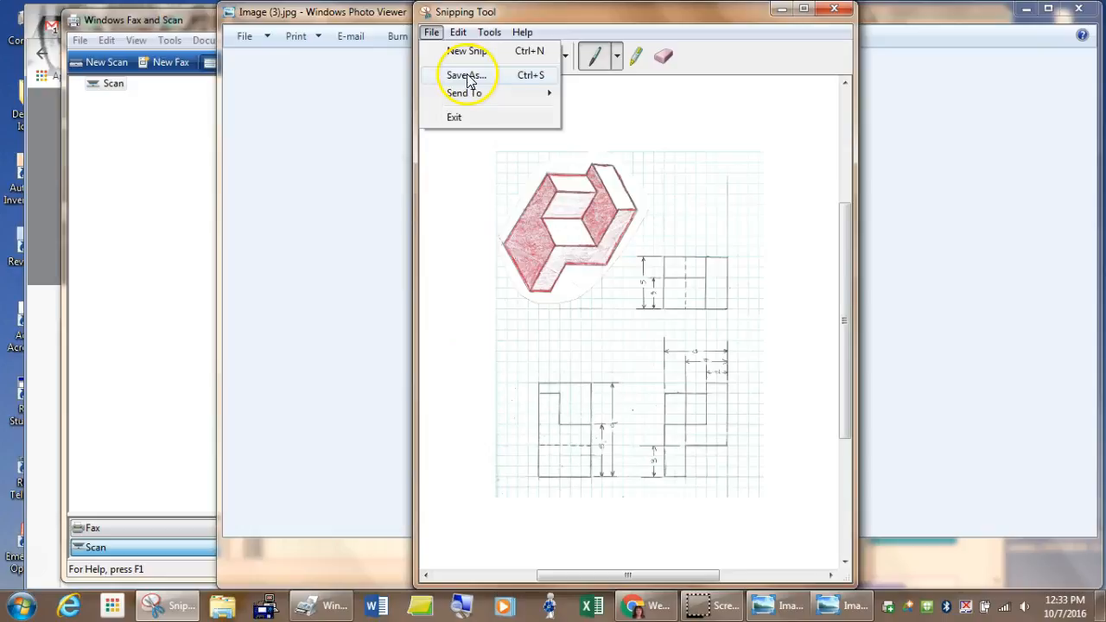
pyautogui.click(463, 75)
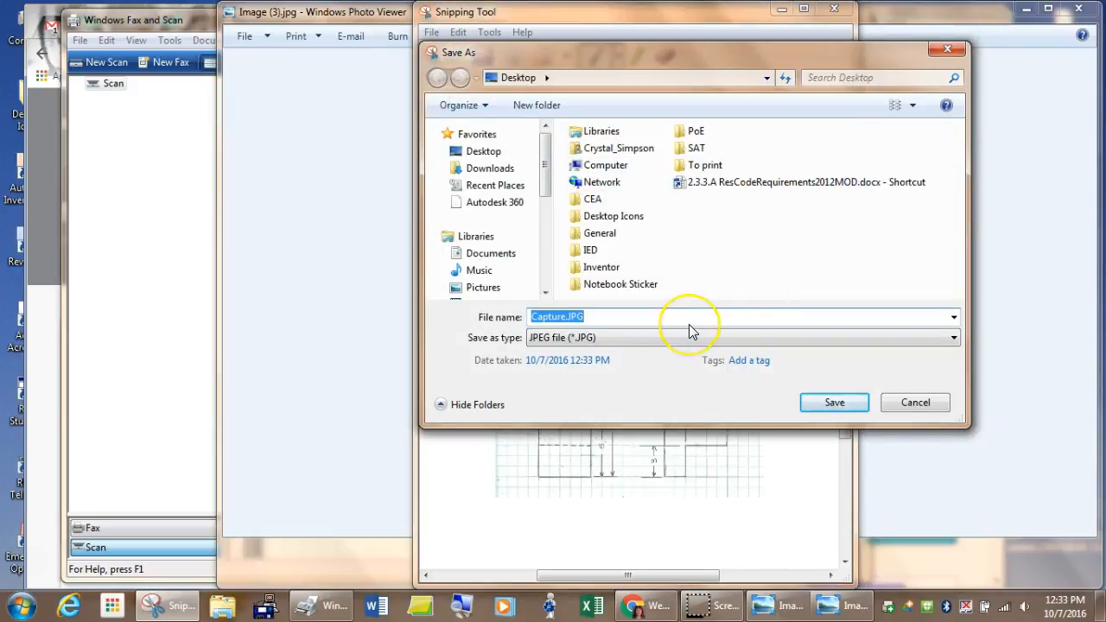
pyautogui.write('Shape1')
pyautogui.press('Return')
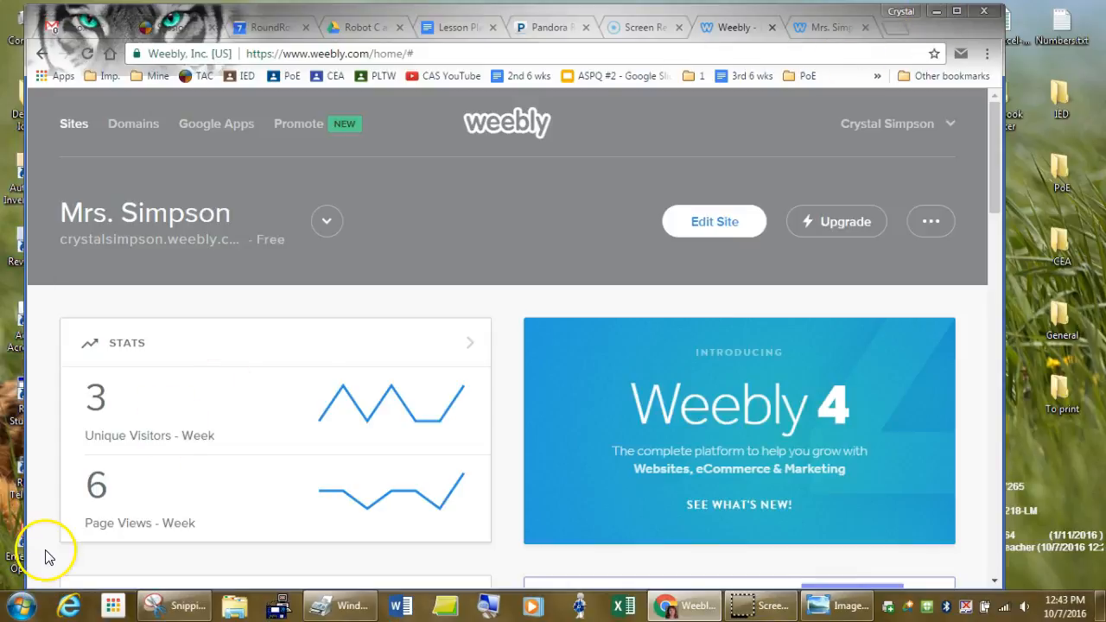
# Switch to the Weebly site editor in Chrome and dismiss the eCommerce features announcement.
pyautogui.click(677, 608)
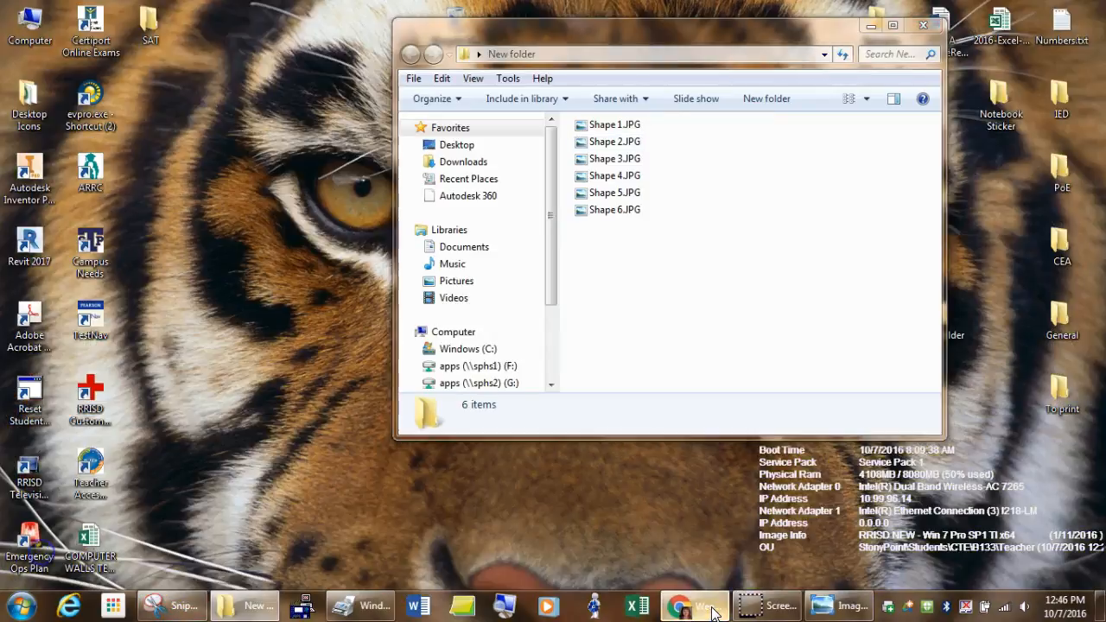
pyautogui.click(699, 535)
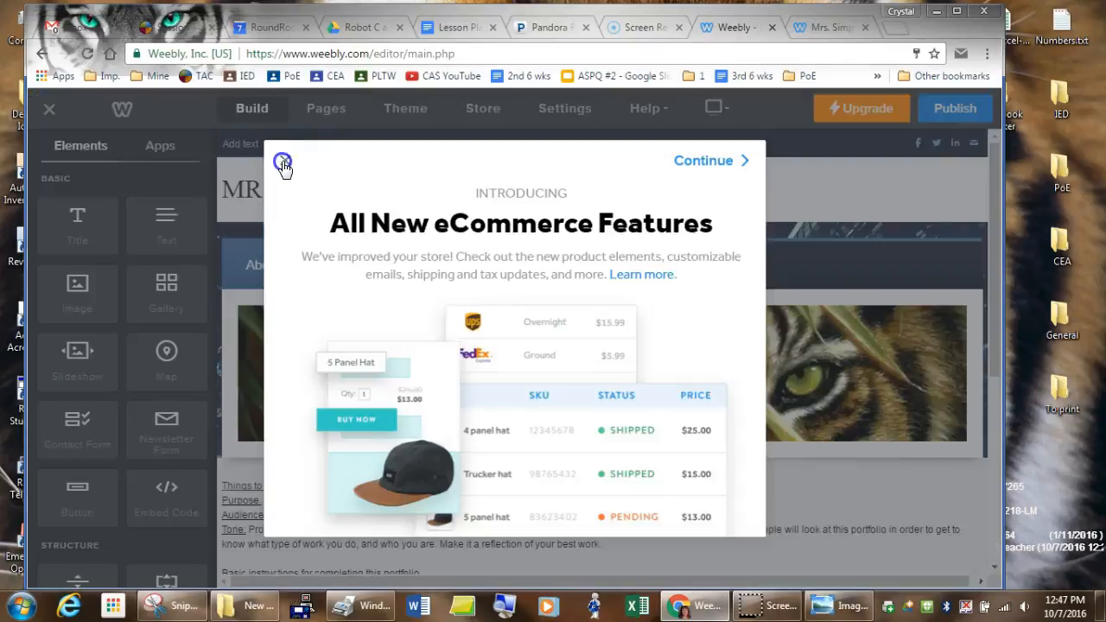
pyautogui.click(283, 164)
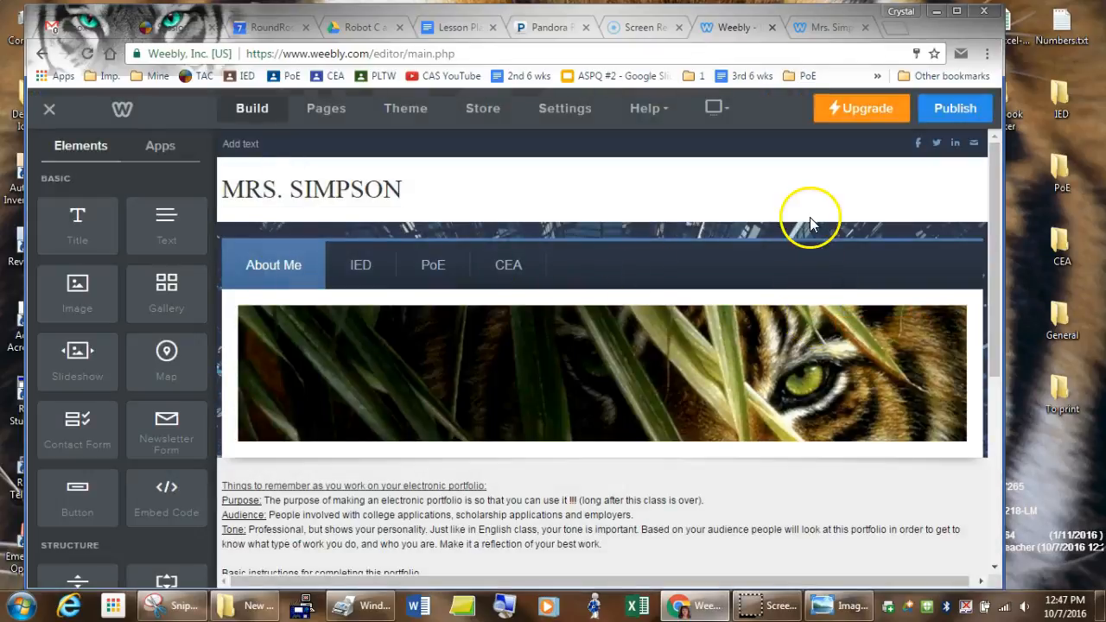
# Open the site's IED page in the editor and look over its content.
pyautogui.click(356, 272)
pyautogui.click(356, 271)
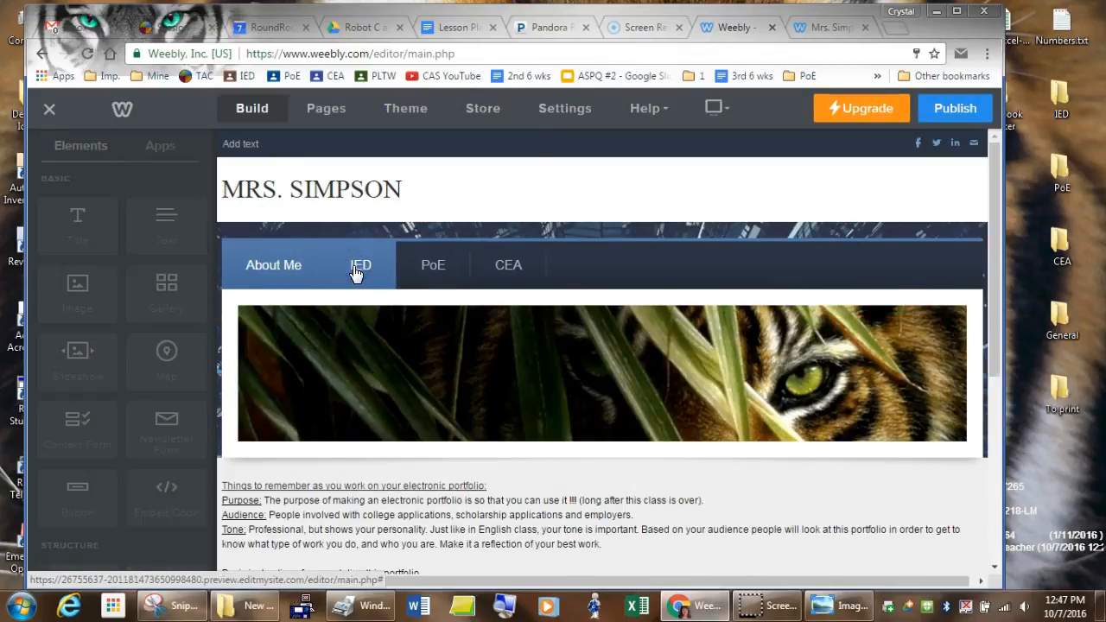
pyautogui.click(367, 274)
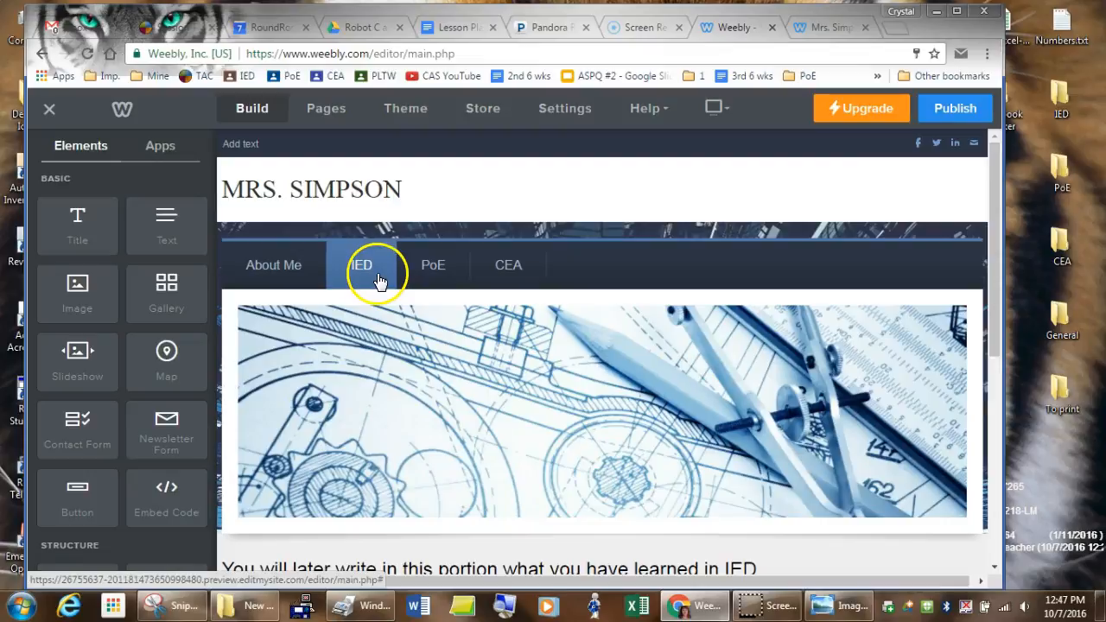
pyautogui.scroll(-3, 583, 454)
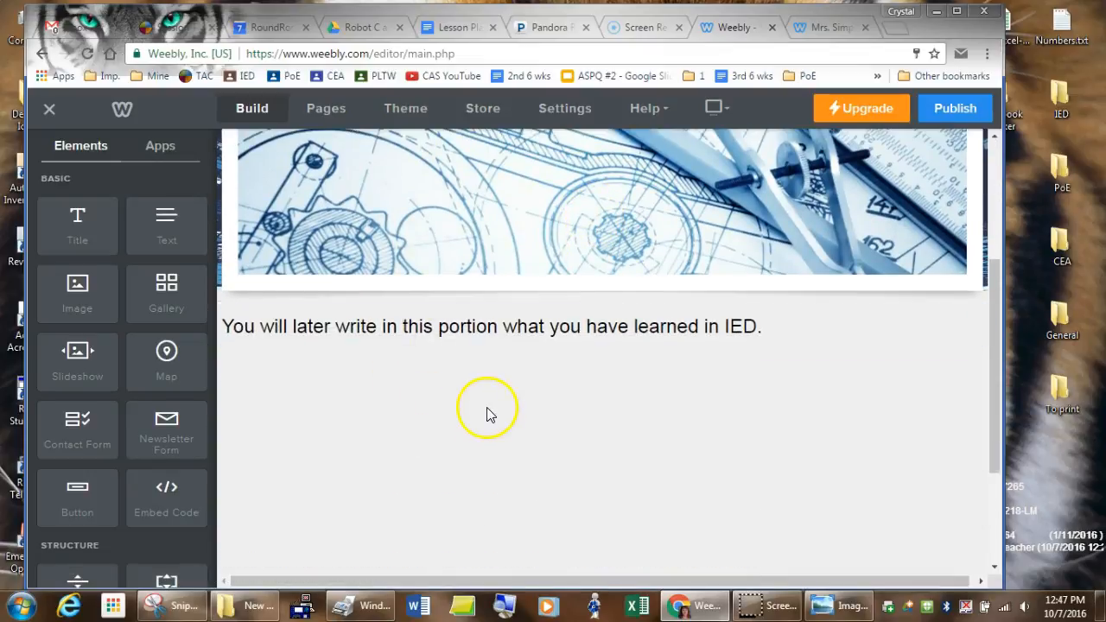
pyautogui.scroll(1, 486, 400)
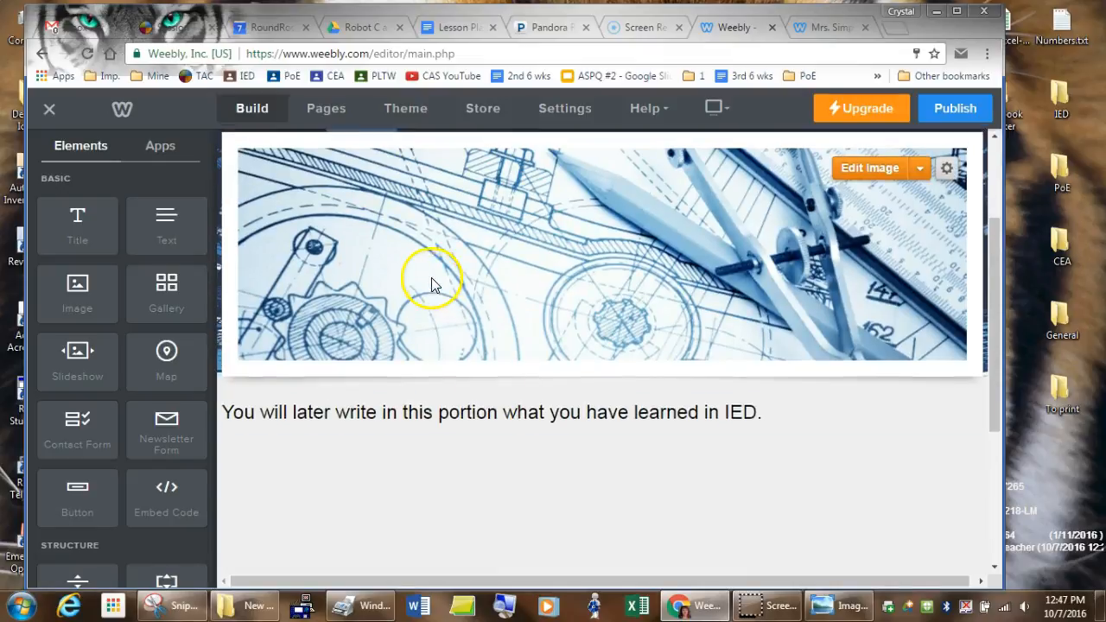
pyautogui.scroll(1, 429, 285)
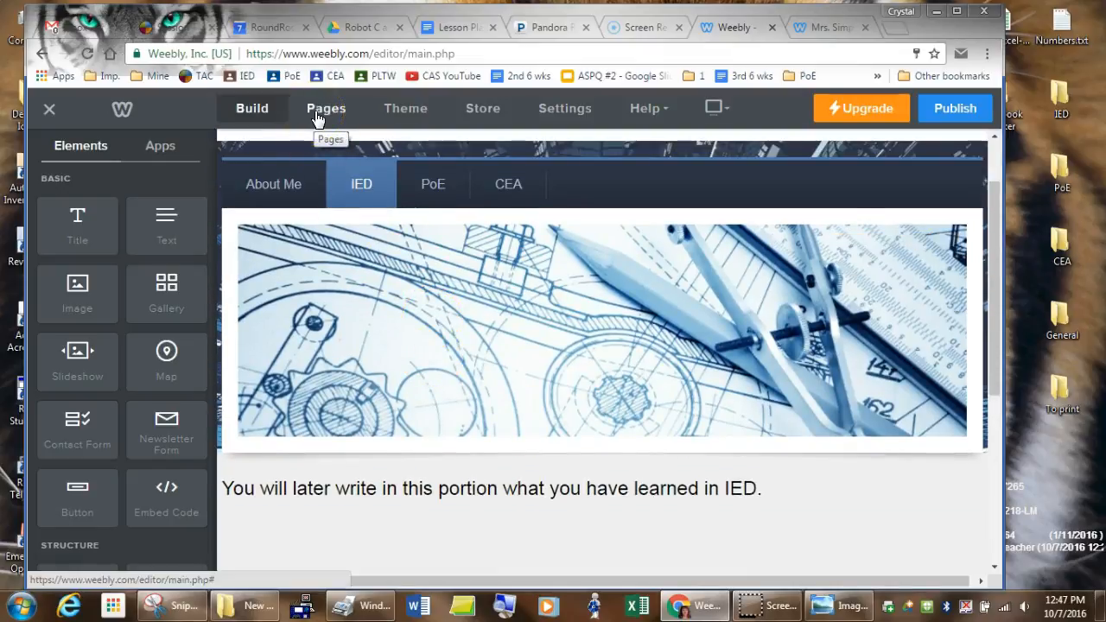
# Add a new standard page to the site and name it Engineering Shapes.
pyautogui.click(316, 117)
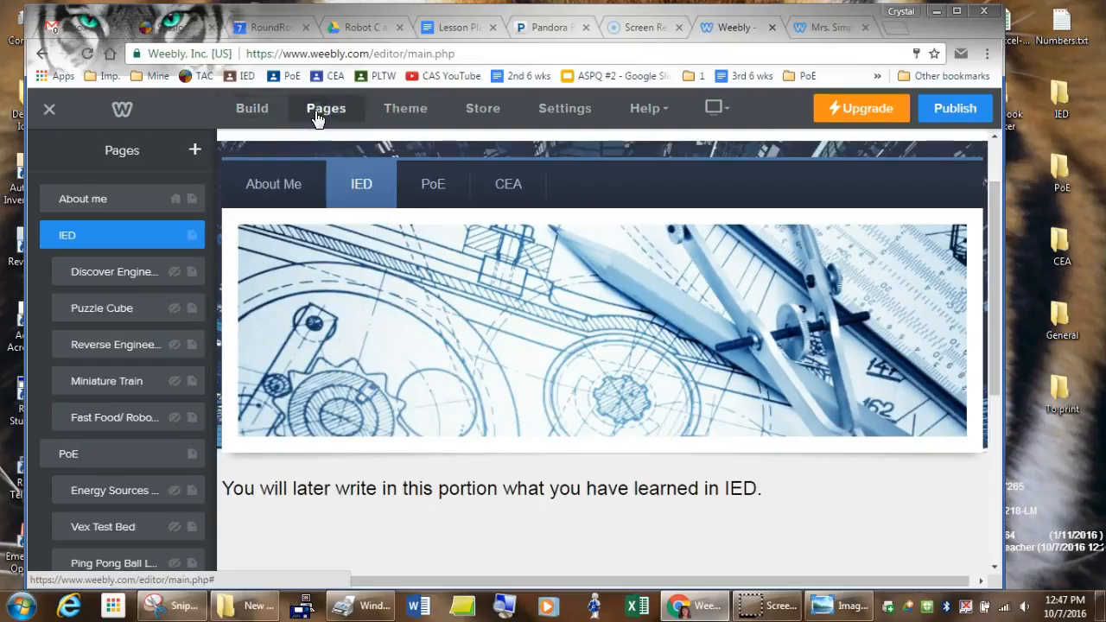
pyautogui.click(195, 152)
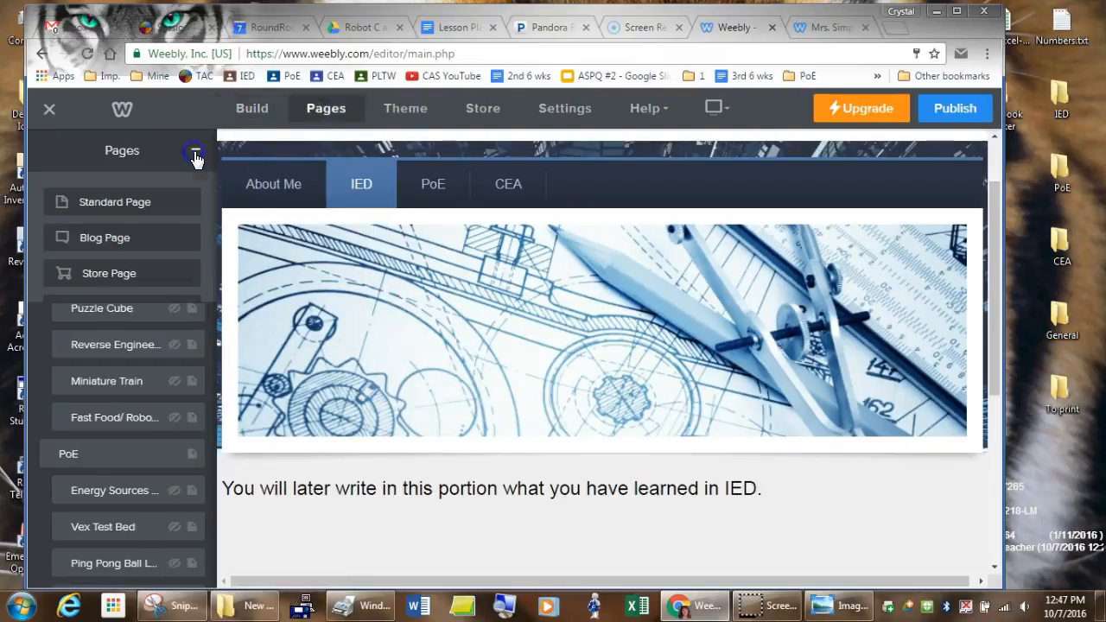
pyautogui.click(135, 205)
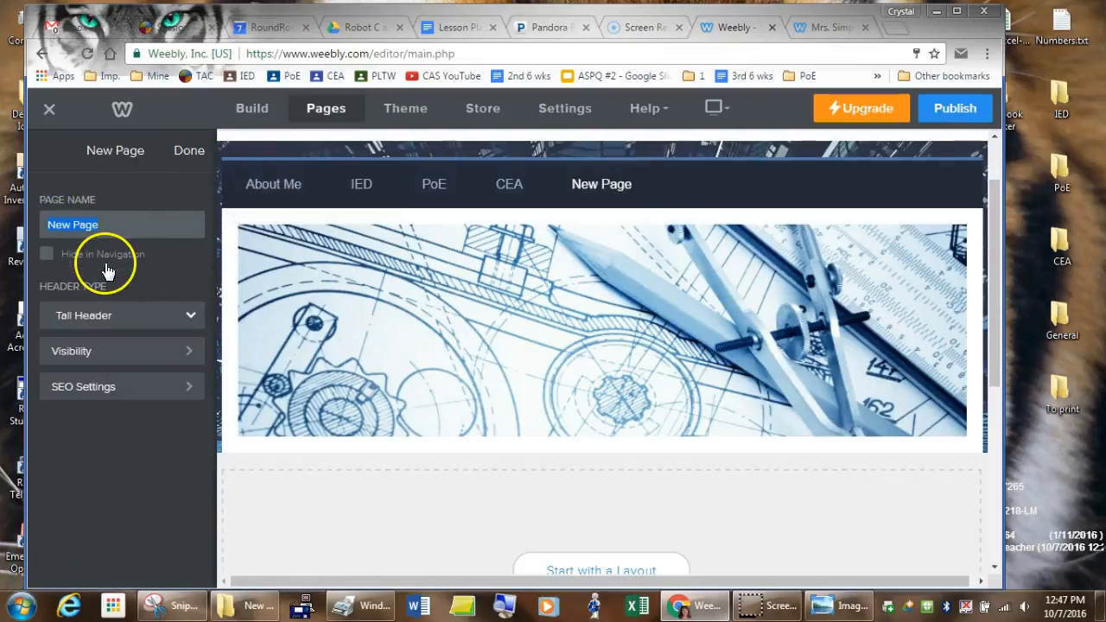
pyautogui.write('Engineering SH')
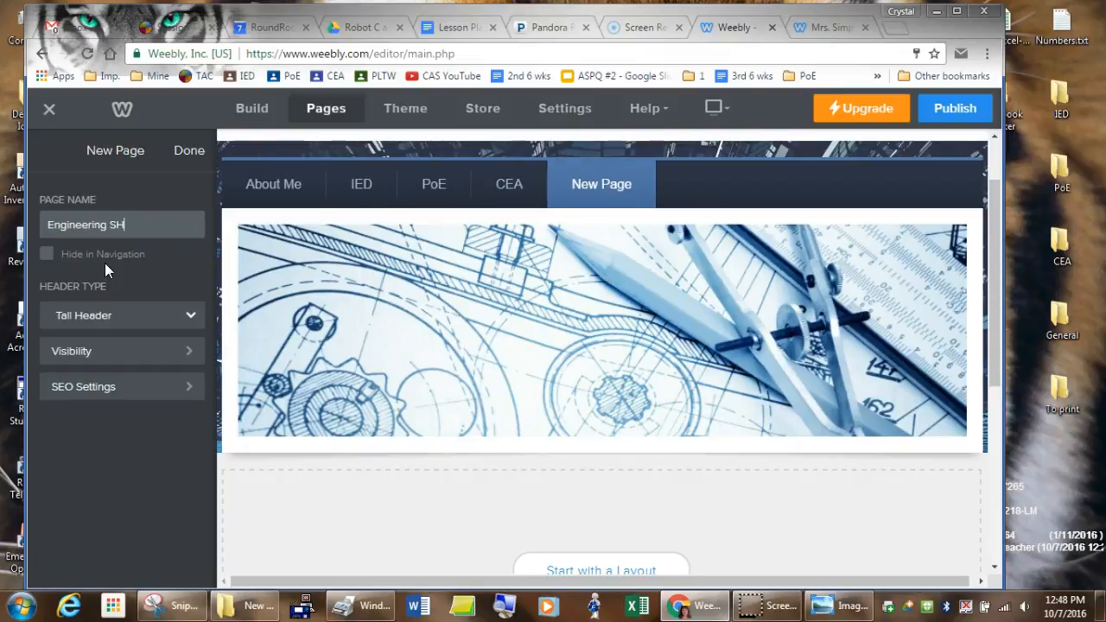
pyautogui.press('BackSpace')
pyautogui.write('hapes')
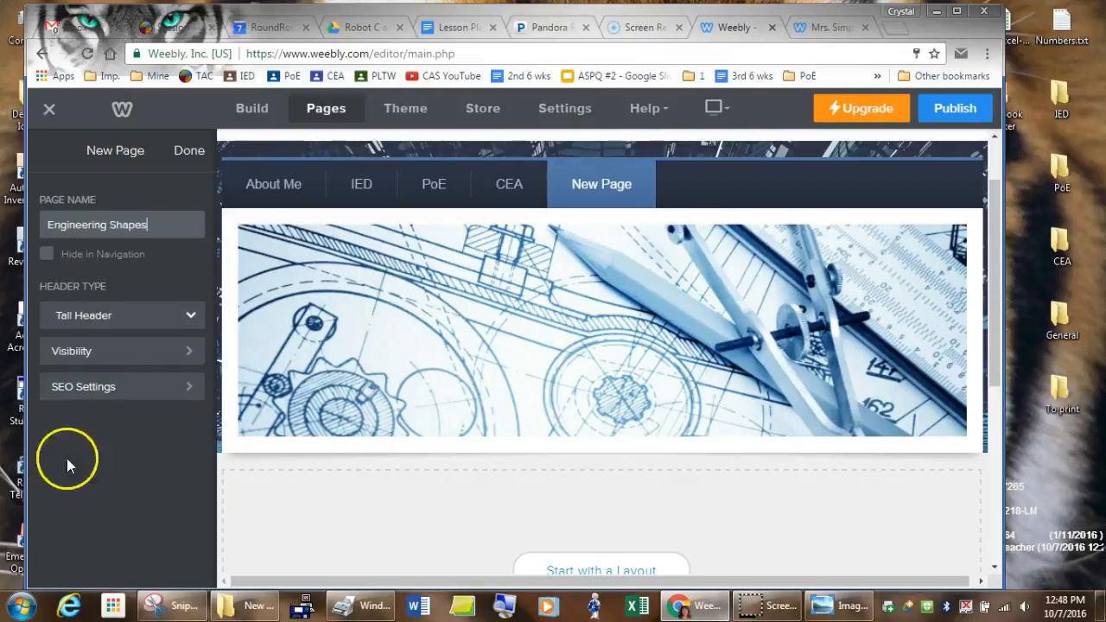
pyautogui.click(189, 153)
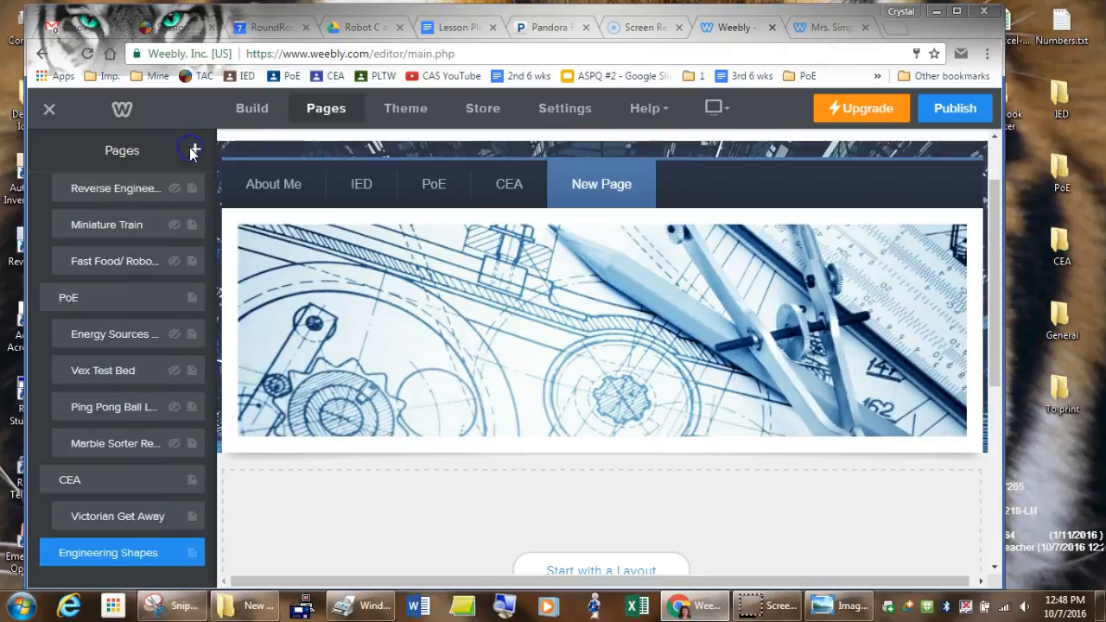
# Move the Engineering Shapes page directly beneath IED and nest it as the first subpage.
pyautogui.moveTo(95, 561); pyautogui.dragTo(100, 303)
pyautogui.moveTo(146, 260); pyautogui.dragTo(75, 271)
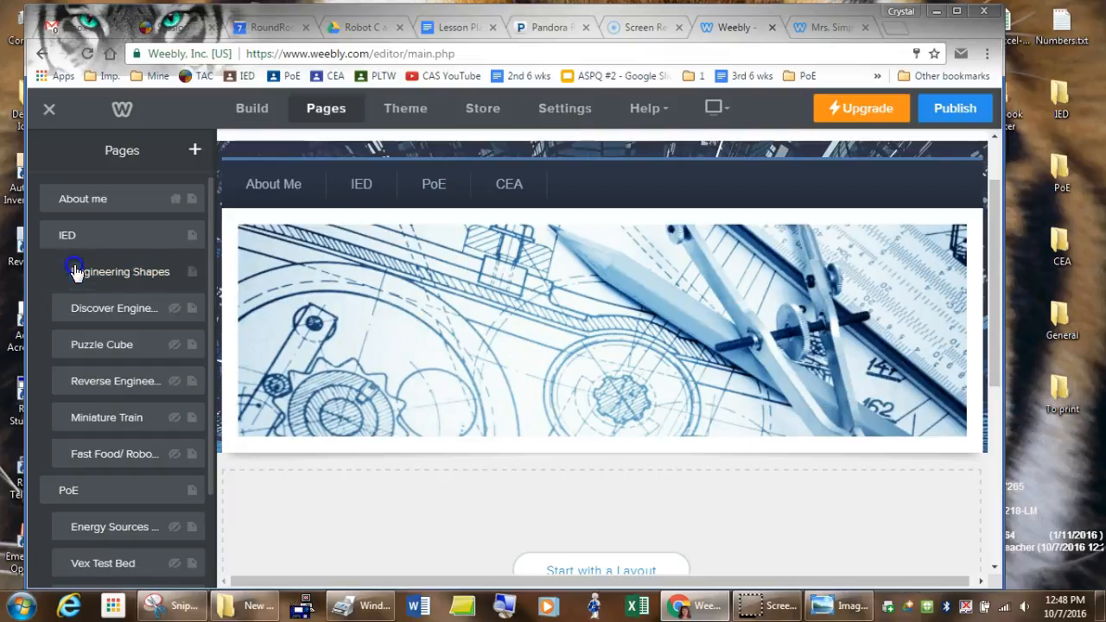
pyautogui.moveTo(361, 197)
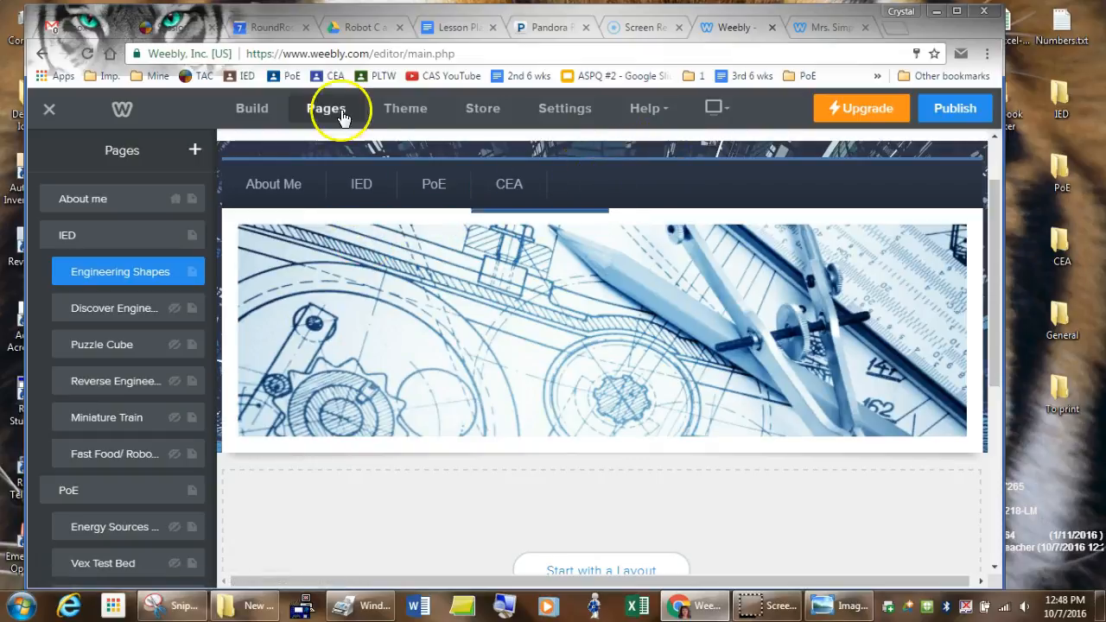
# Return to building mode and open the Engineering Shapes subpage from the site's IED navigation.
pyautogui.click(264, 104)
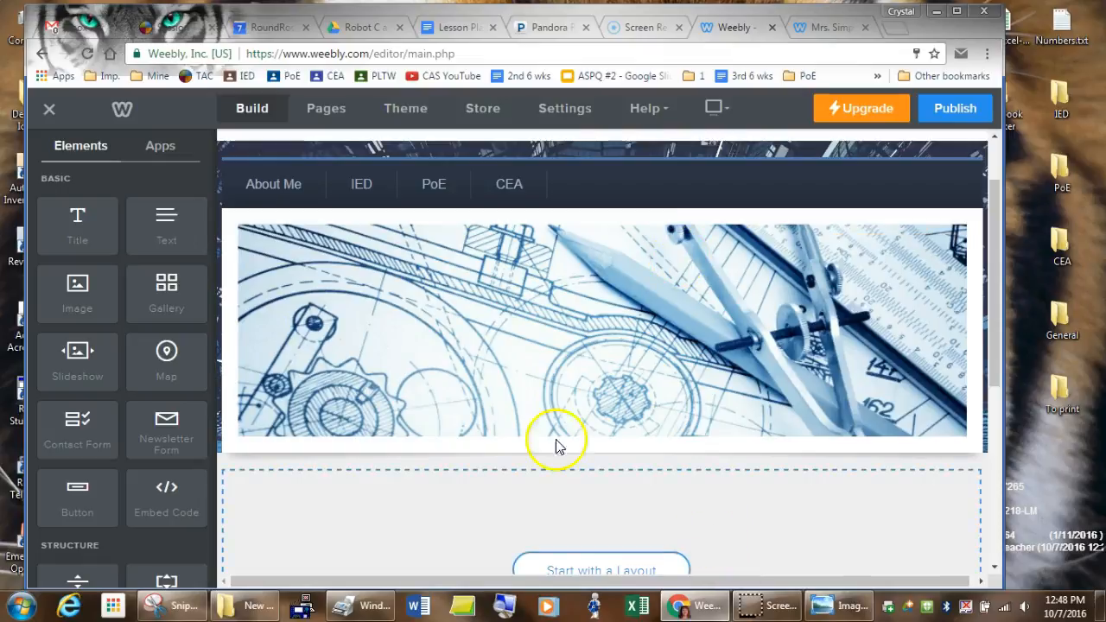
pyautogui.moveTo(362, 201)
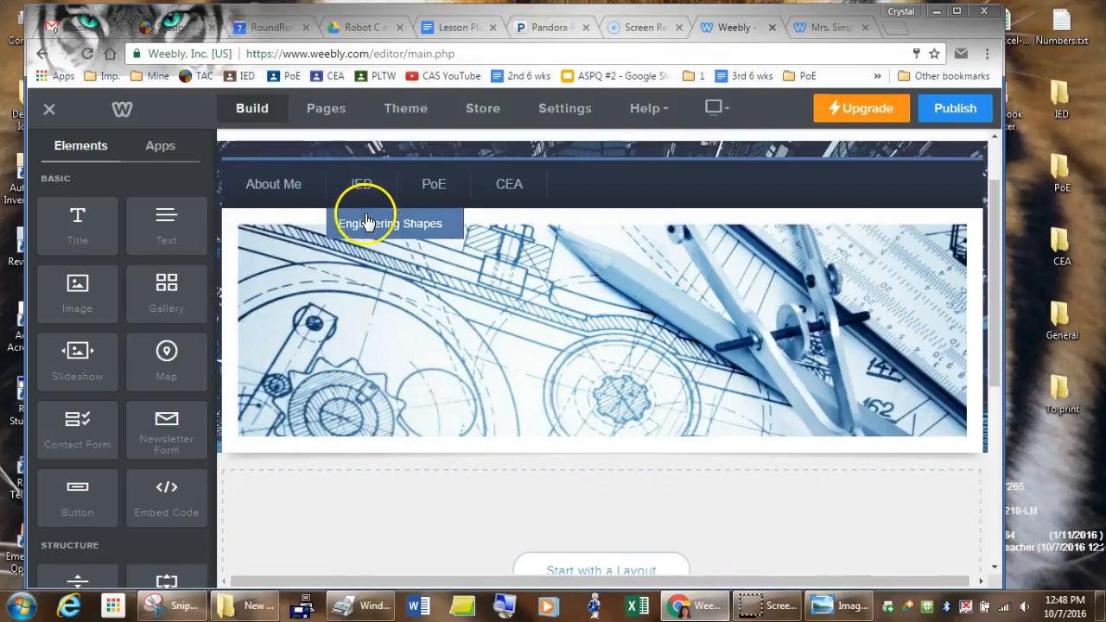
pyautogui.click(365, 225)
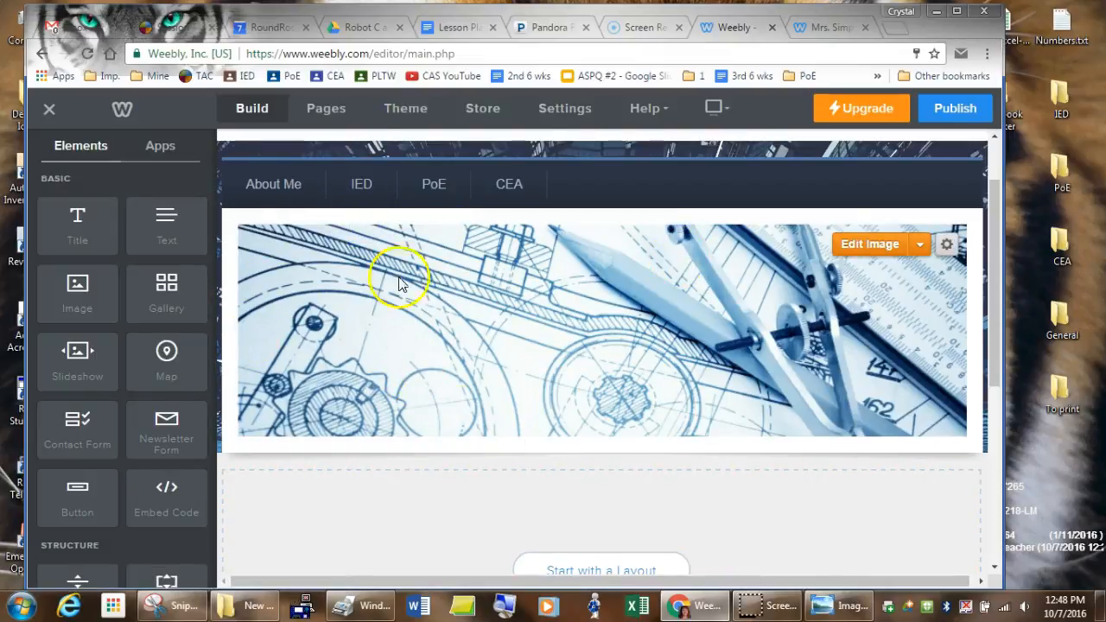
# Insert a slideshow into the empty content area of the Engineering Shapes page, using the Thumbnails on Right style.
pyautogui.scroll(-2, 528, 545)
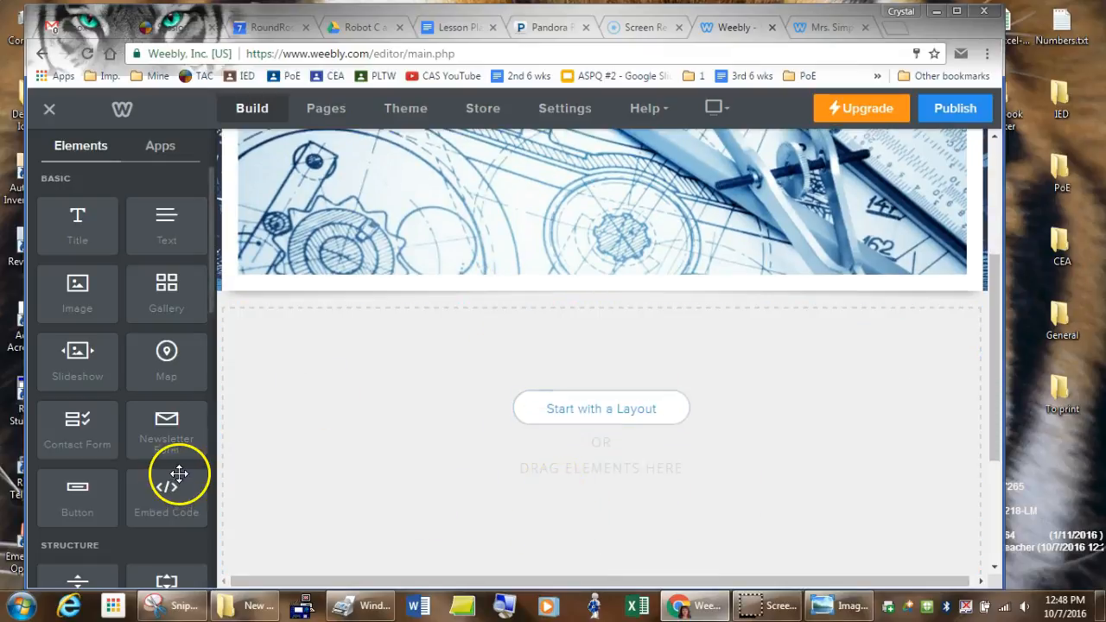
pyautogui.scroll(-1, 179, 473)
pyautogui.moveTo(76, 273); pyautogui.dragTo(539, 378)
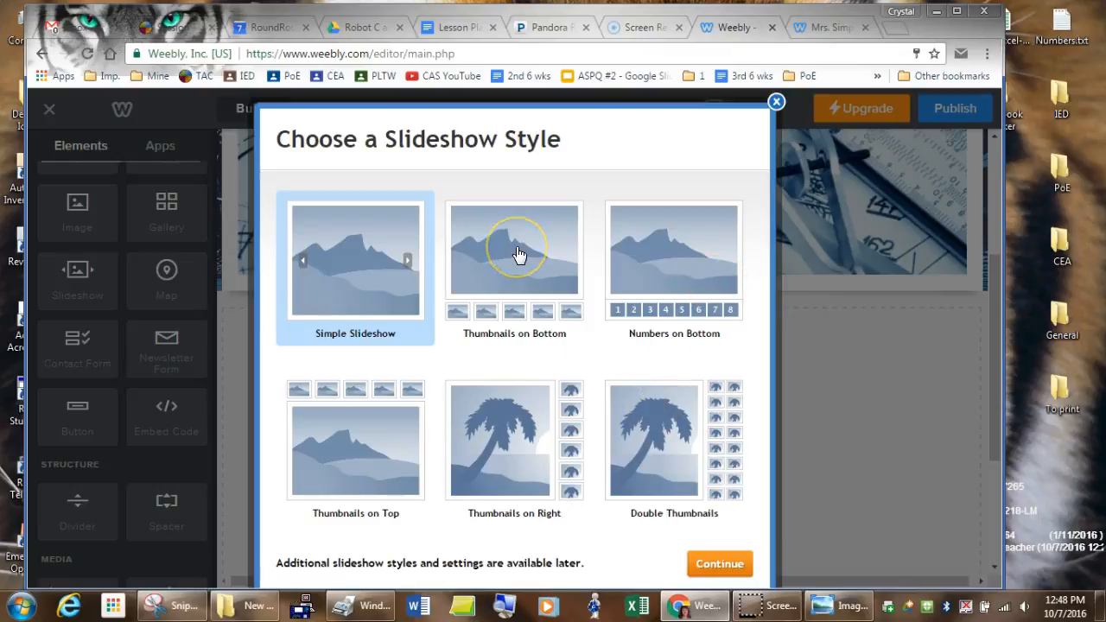
pyautogui.click(486, 420)
pyautogui.click(715, 576)
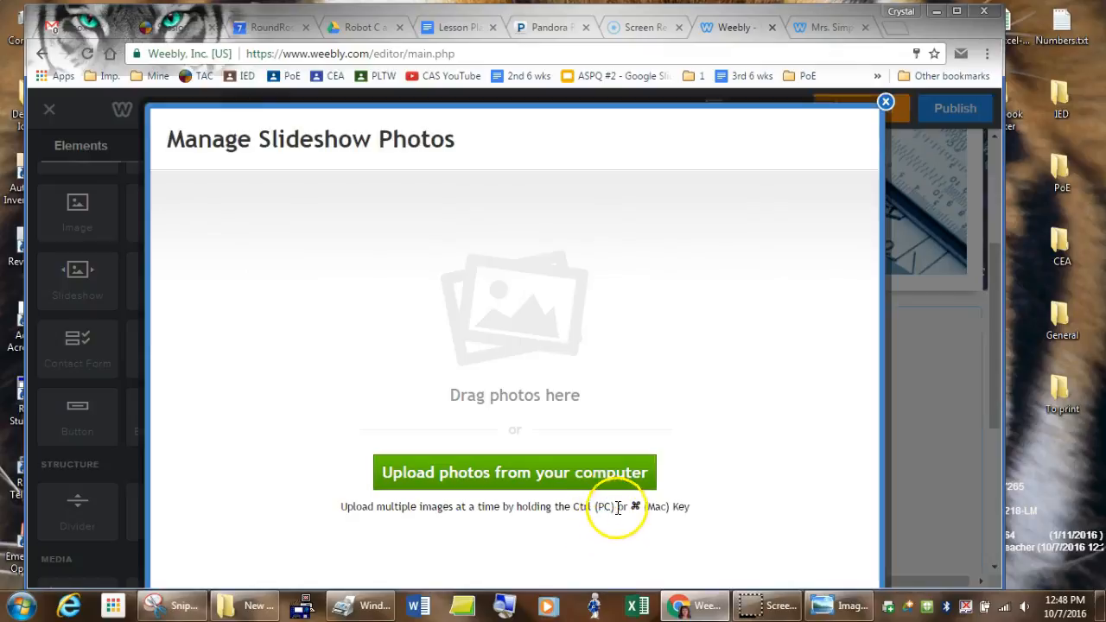
# Add Shape 1.JPG through Shape 6.JPG from New folder to the slideshow and save its photo set.
pyautogui.click(249, 605)
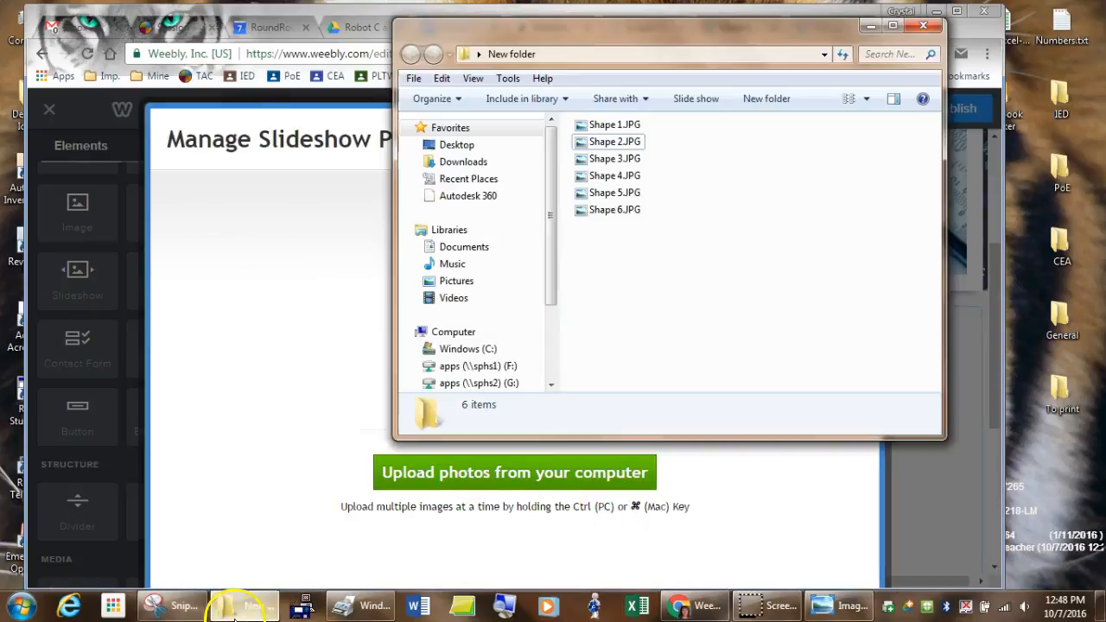
pyautogui.moveTo(613, 261); pyautogui.dragTo(314, 335)
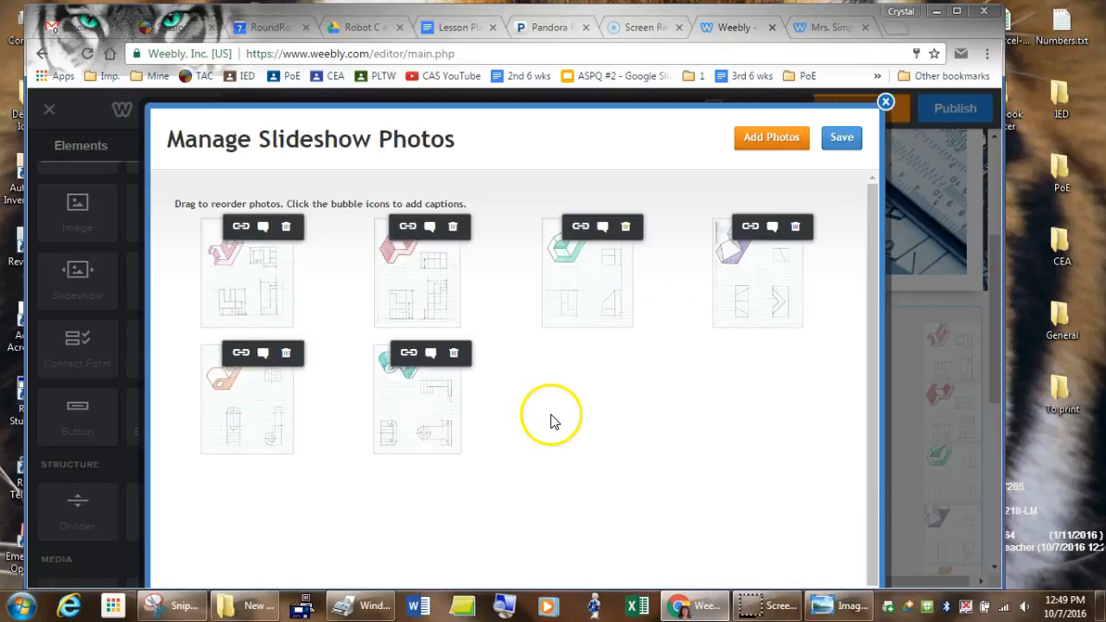
pyautogui.click(840, 136)
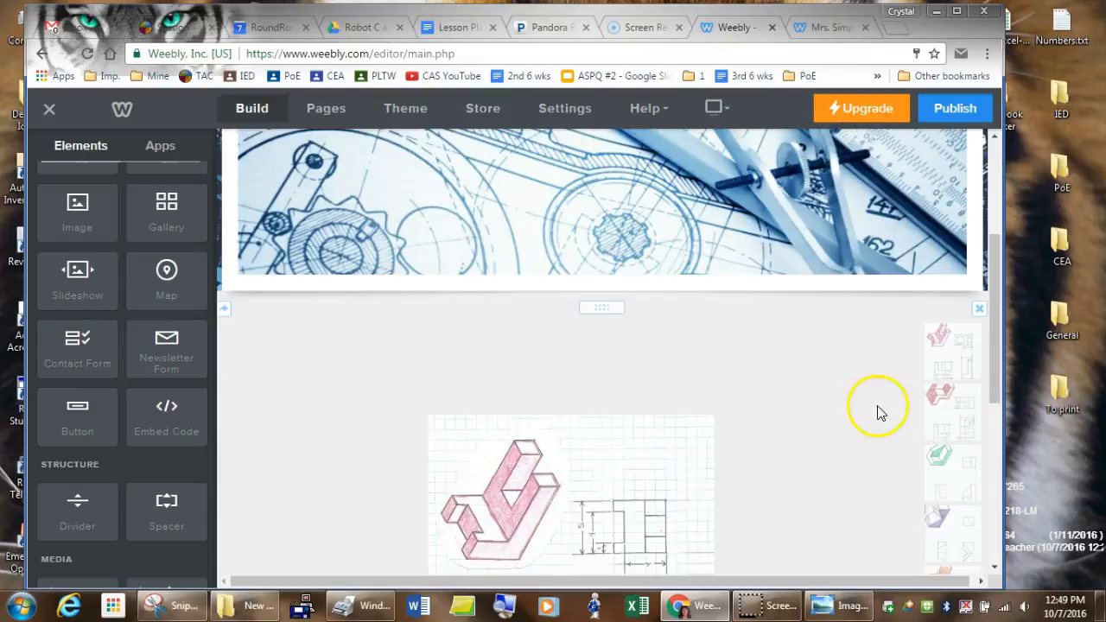
# Preview the next slide of the slideshow on the page and look over the slideshow's options.
pyautogui.scroll(-1, 849, 421)
pyautogui.scroll(-1, 849, 421)
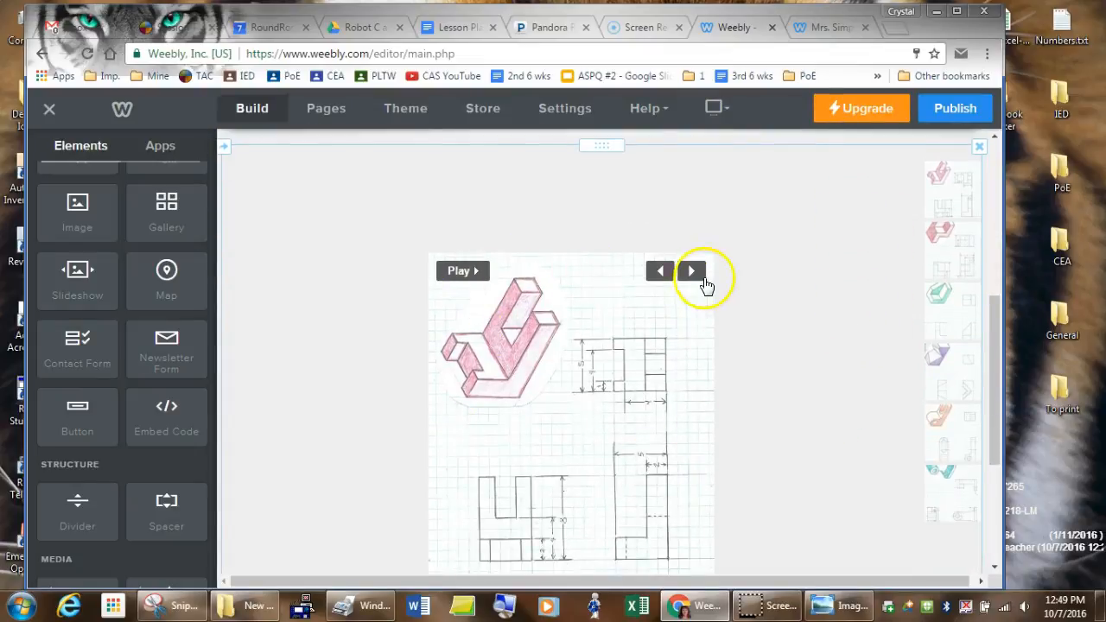
pyautogui.click(695, 278)
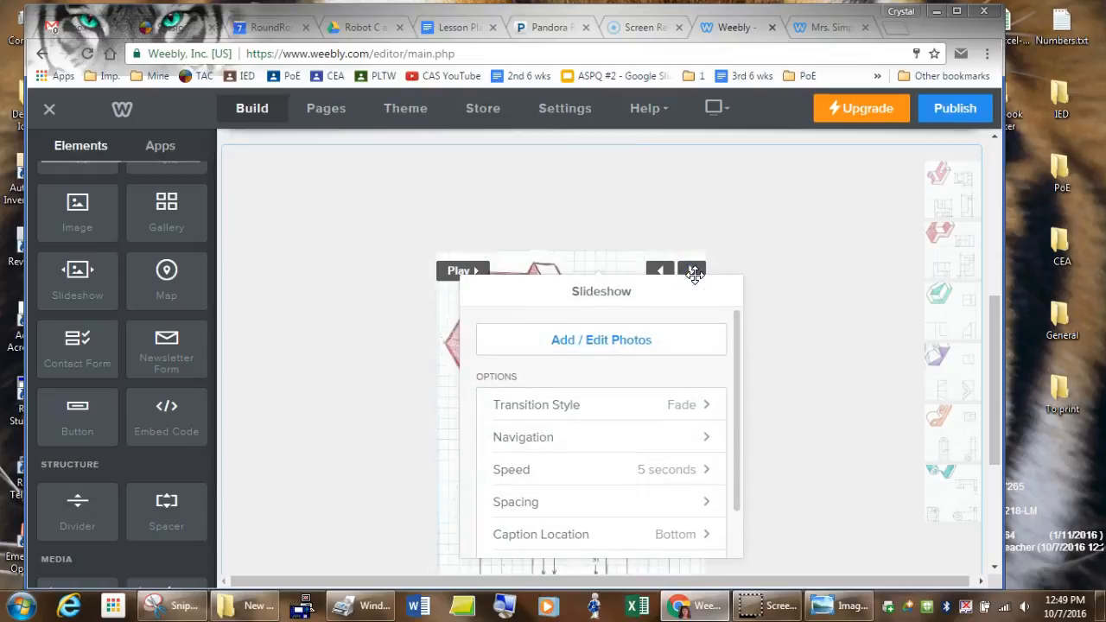
pyautogui.scroll(-1, 730, 363)
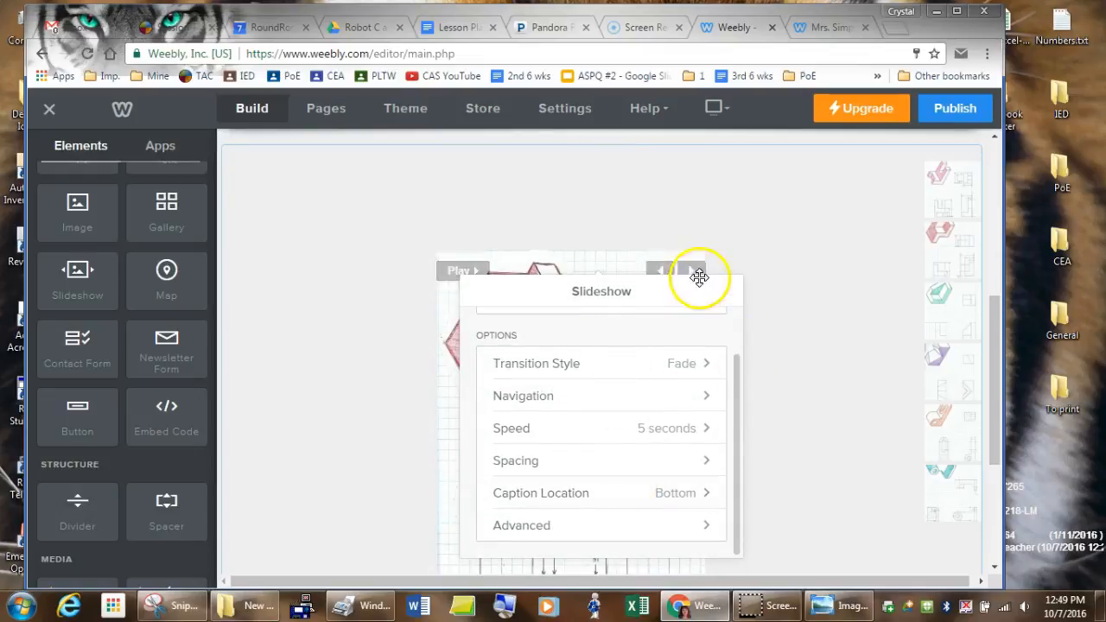
pyautogui.scroll(2, 620, 302)
pyautogui.scroll(1, 616, 420)
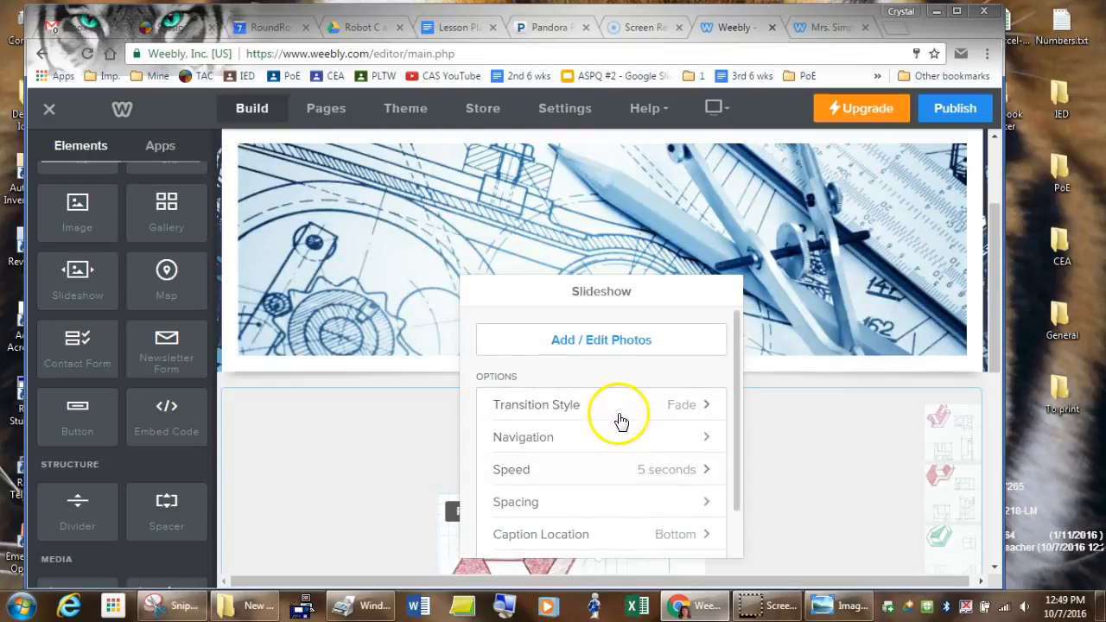
# Publish the website and open the Engineering Shapes page under IED on the live site.
pyautogui.click(810, 429)
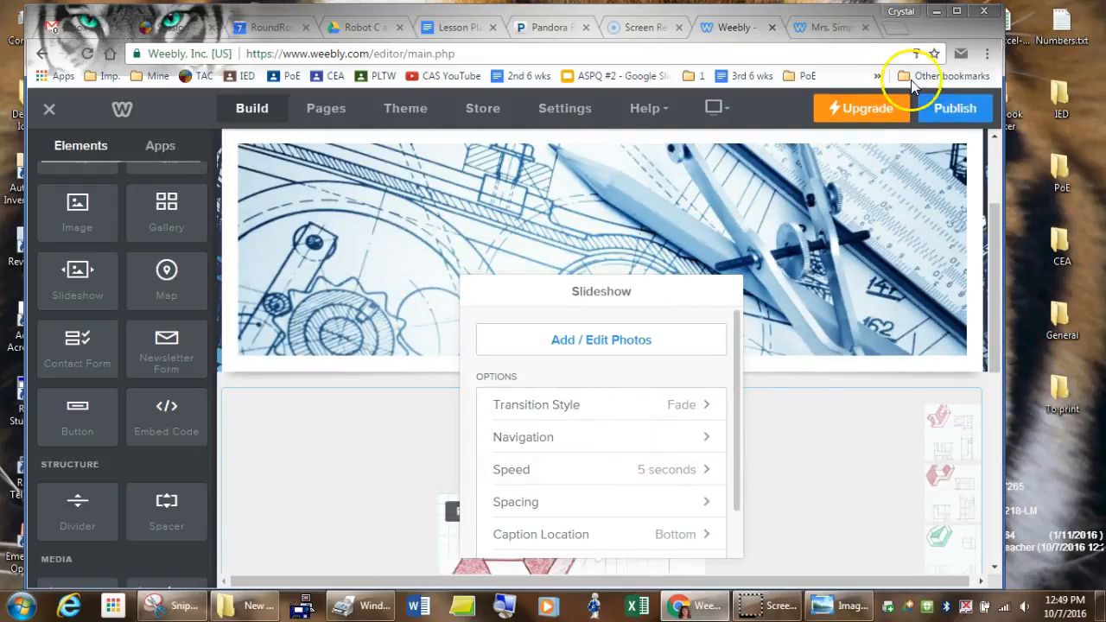
pyautogui.click(954, 109)
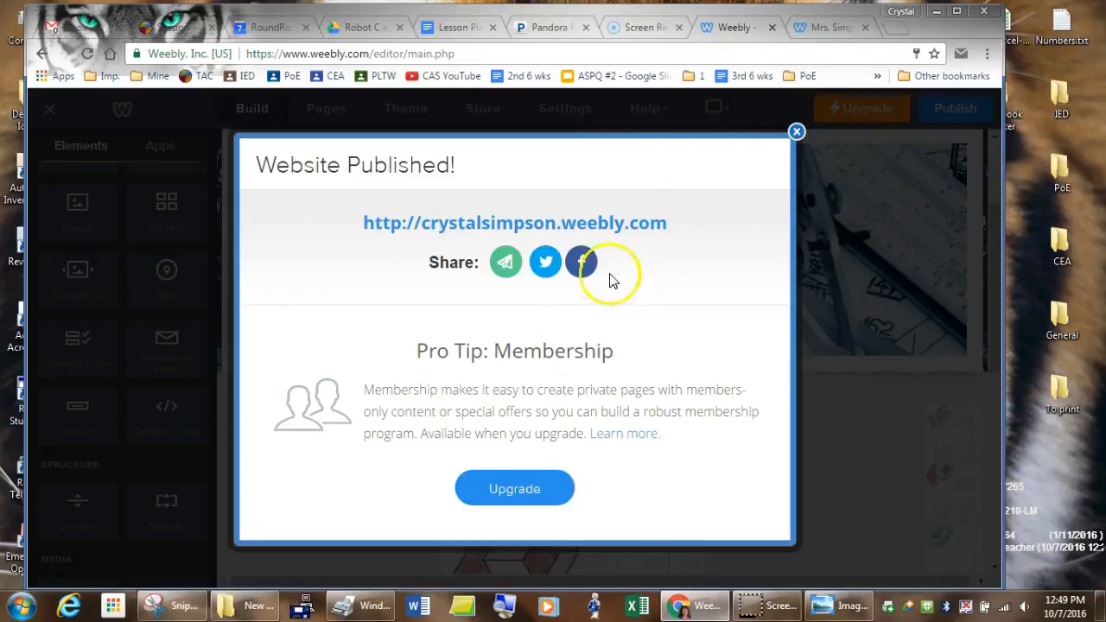
pyautogui.click(821, 28)
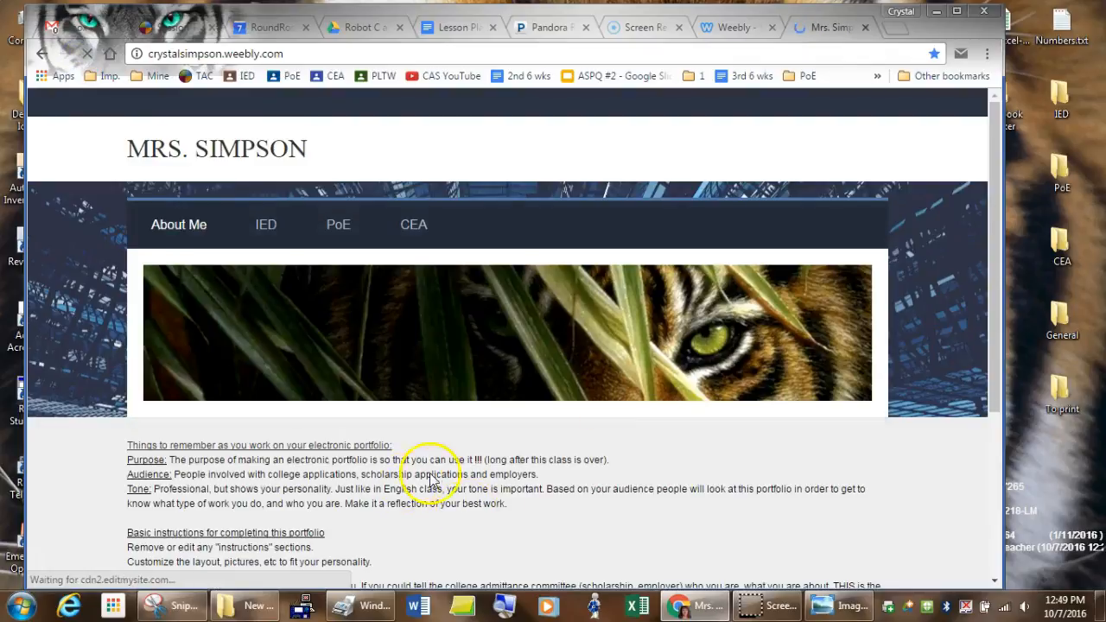
pyautogui.moveTo(265, 263)
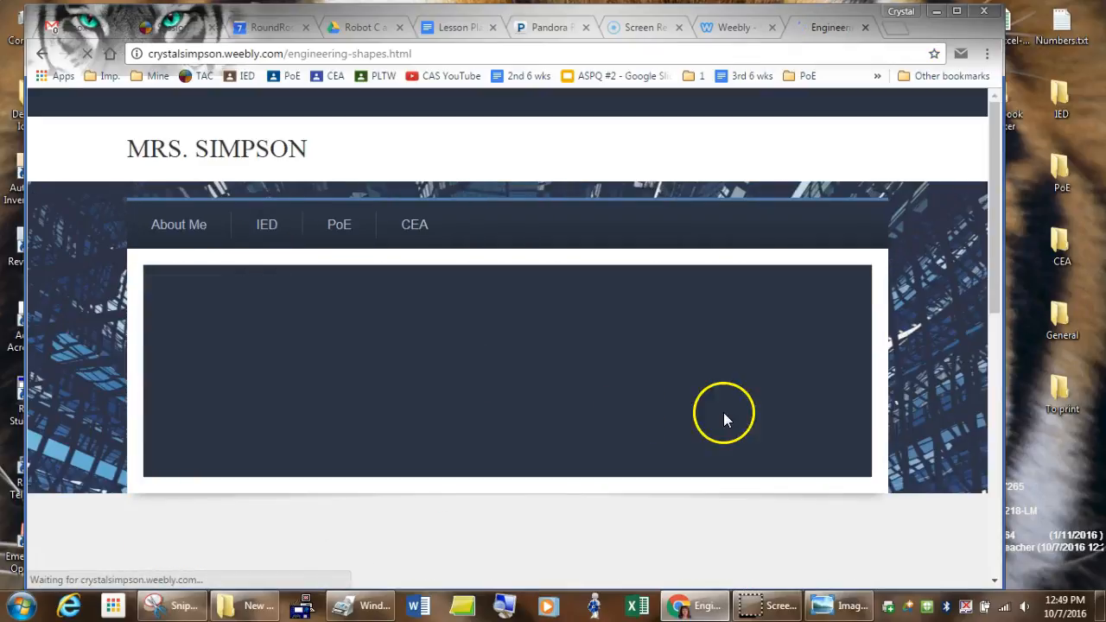
# Test the published slideshow by playing it, advancing through the slides and choosing individual shapes from the thumbnails.
pyautogui.scroll(-1, 723, 412)
pyautogui.scroll(-5, 725, 419)
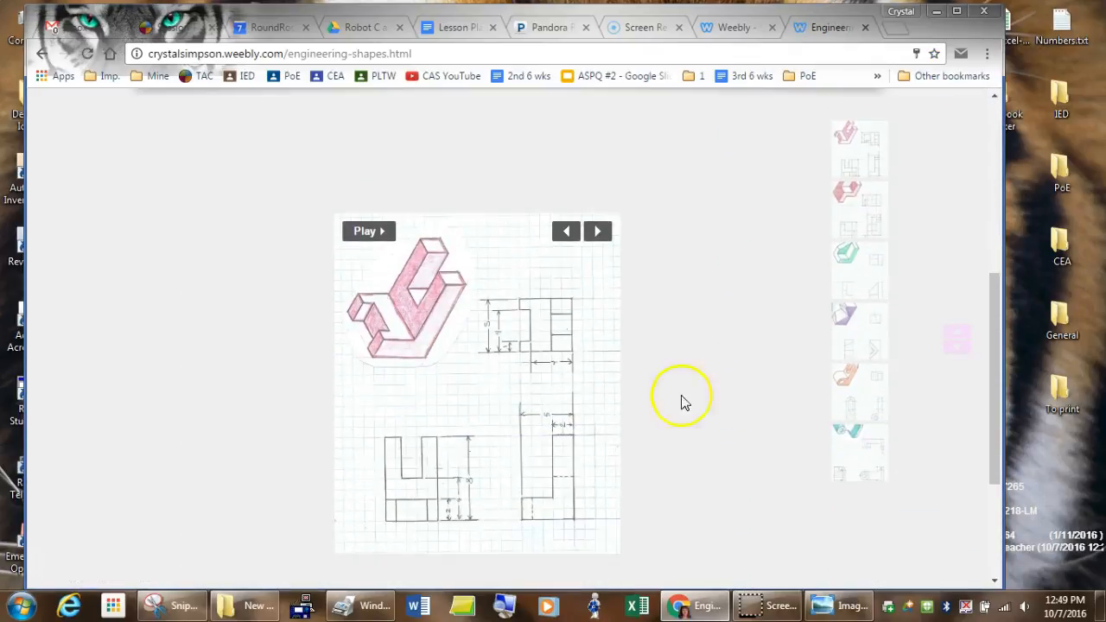
pyautogui.click(350, 164)
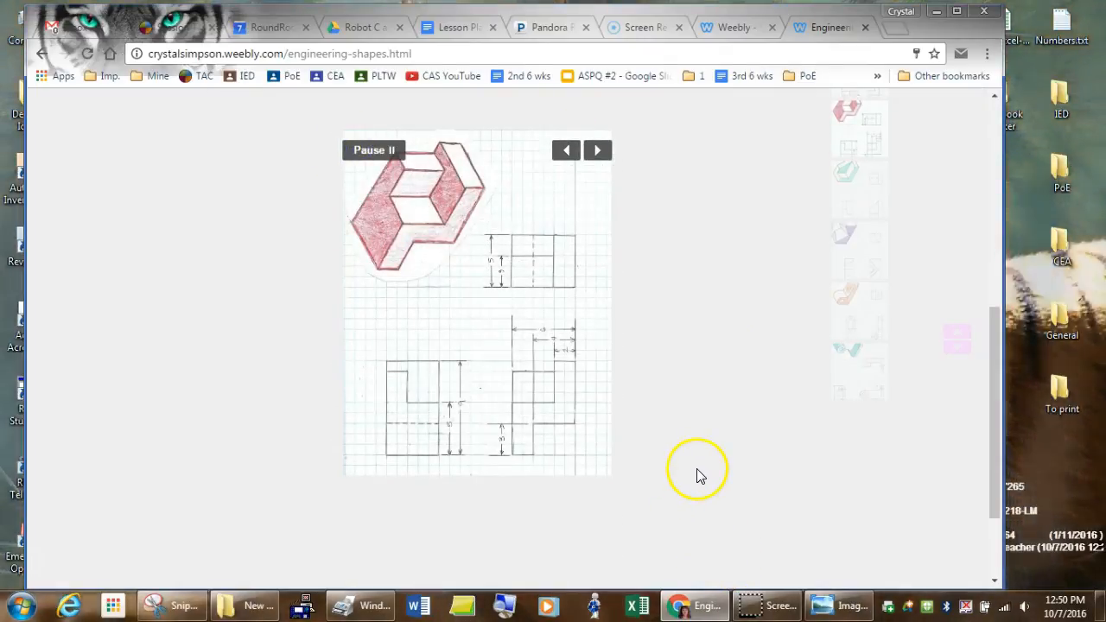
pyautogui.click(601, 153)
pyautogui.click(598, 150)
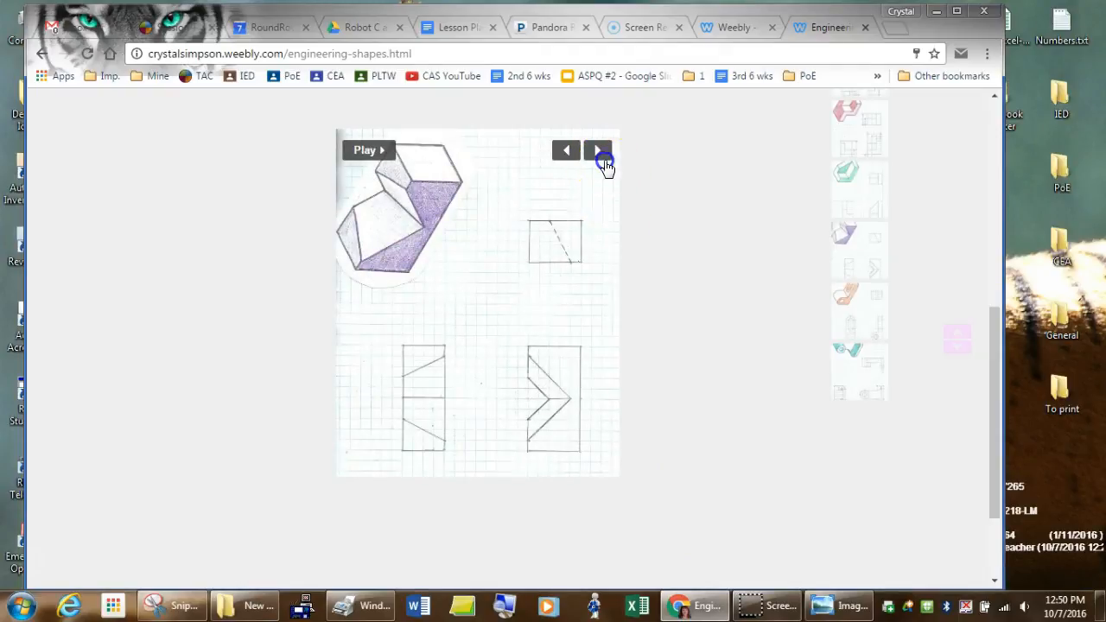
pyautogui.click(604, 162)
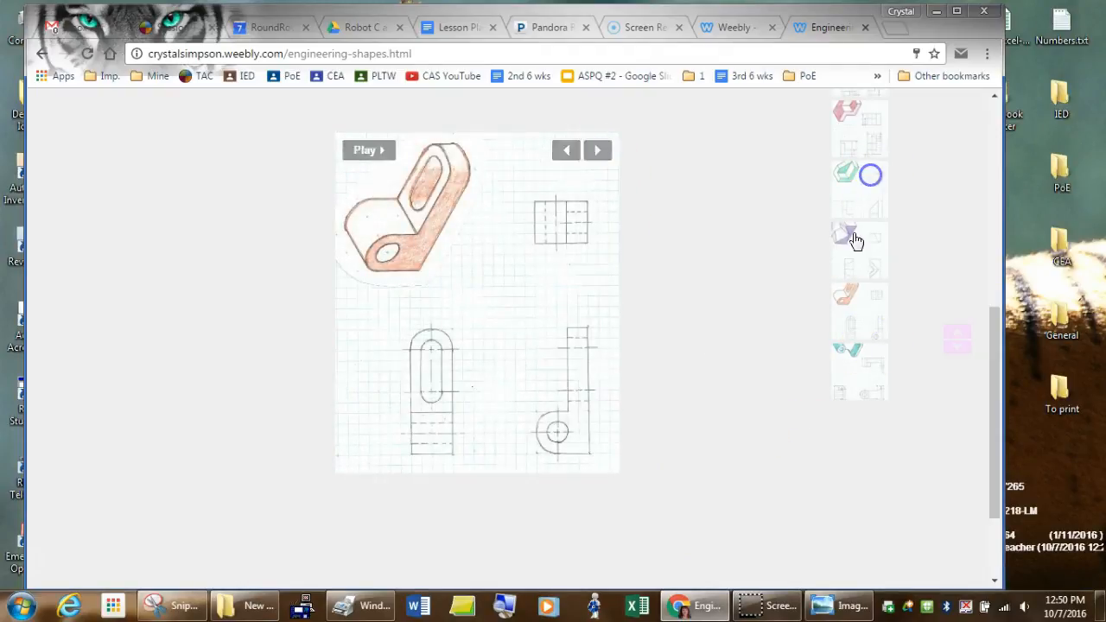
pyautogui.click(859, 344)
pyautogui.click(844, 291)
pyautogui.scroll(5, 579, 374)
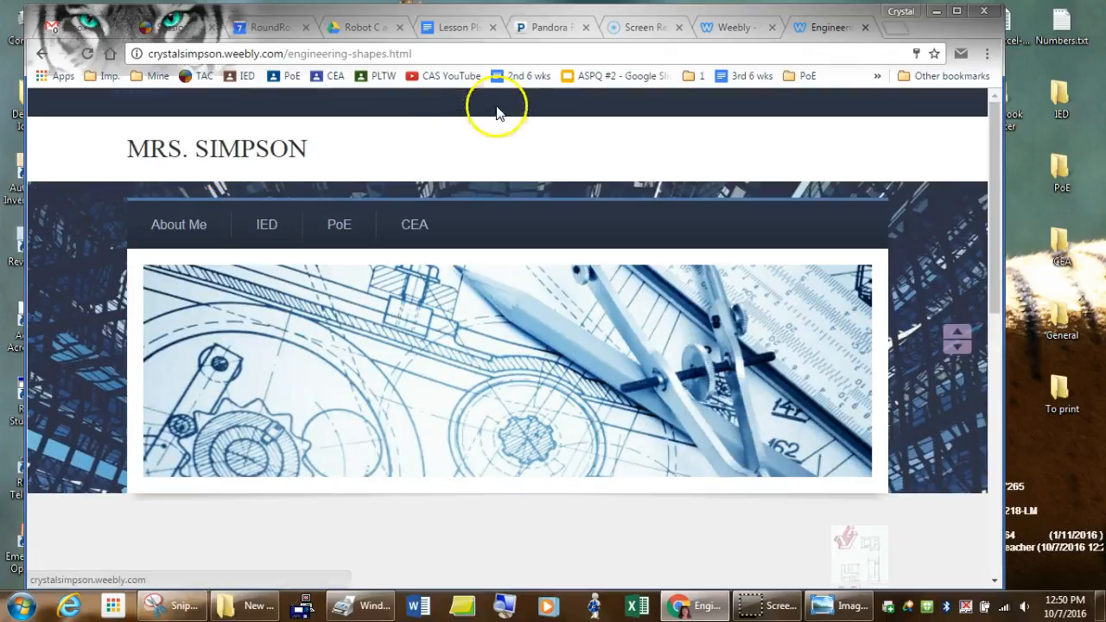
pyautogui.click(10, 563)
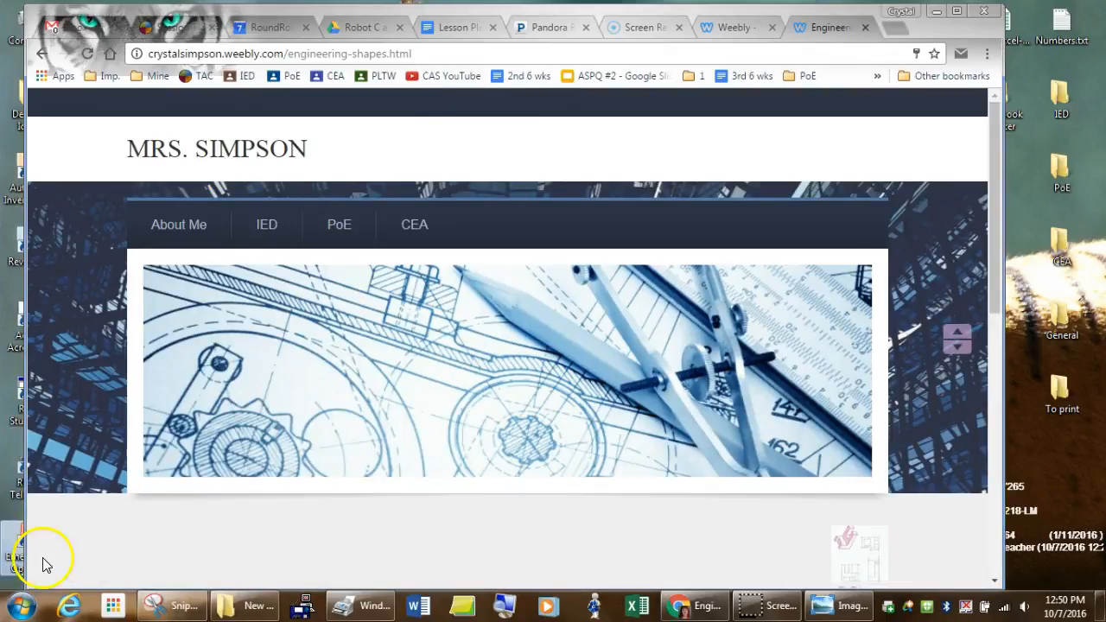